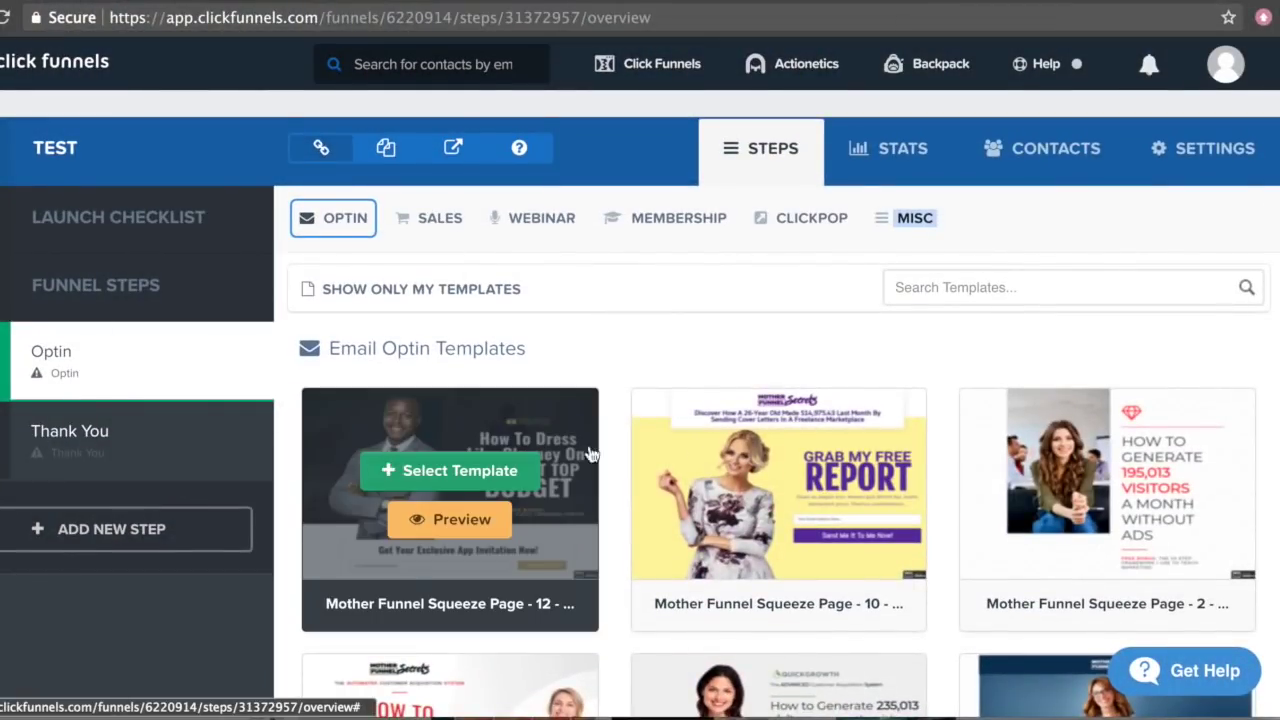
- Browse the Email Optin and Thank You page templates, then open the SALES template-type list
scroll(1035, 495, down, 1)
scroll(300, 514, down, 3)
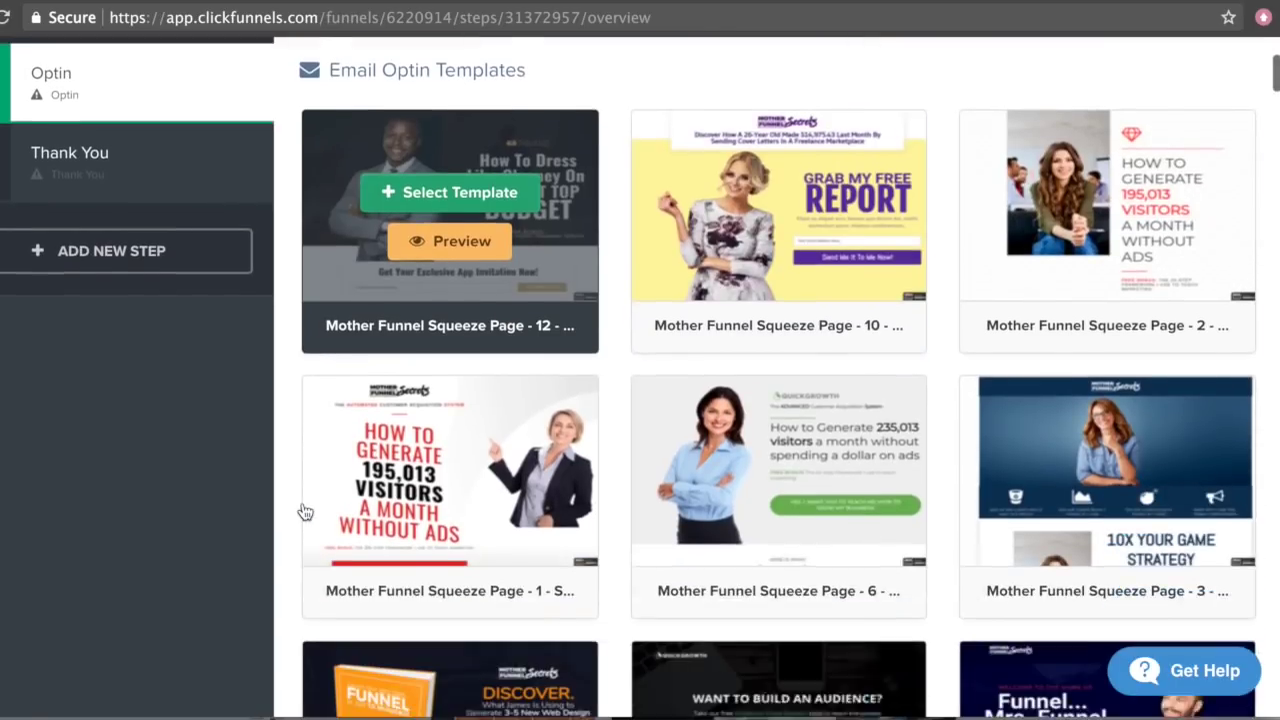
scroll(201, 417, down, 3)
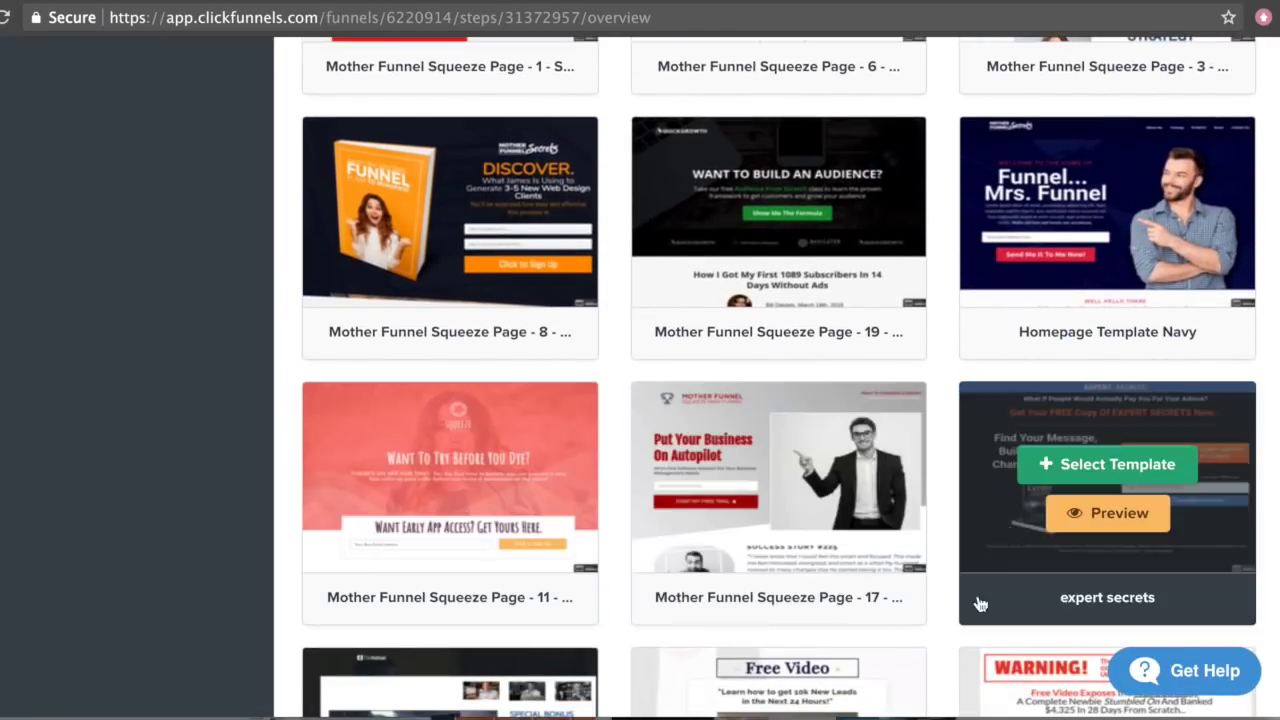
scroll(925, 540, down, 1)
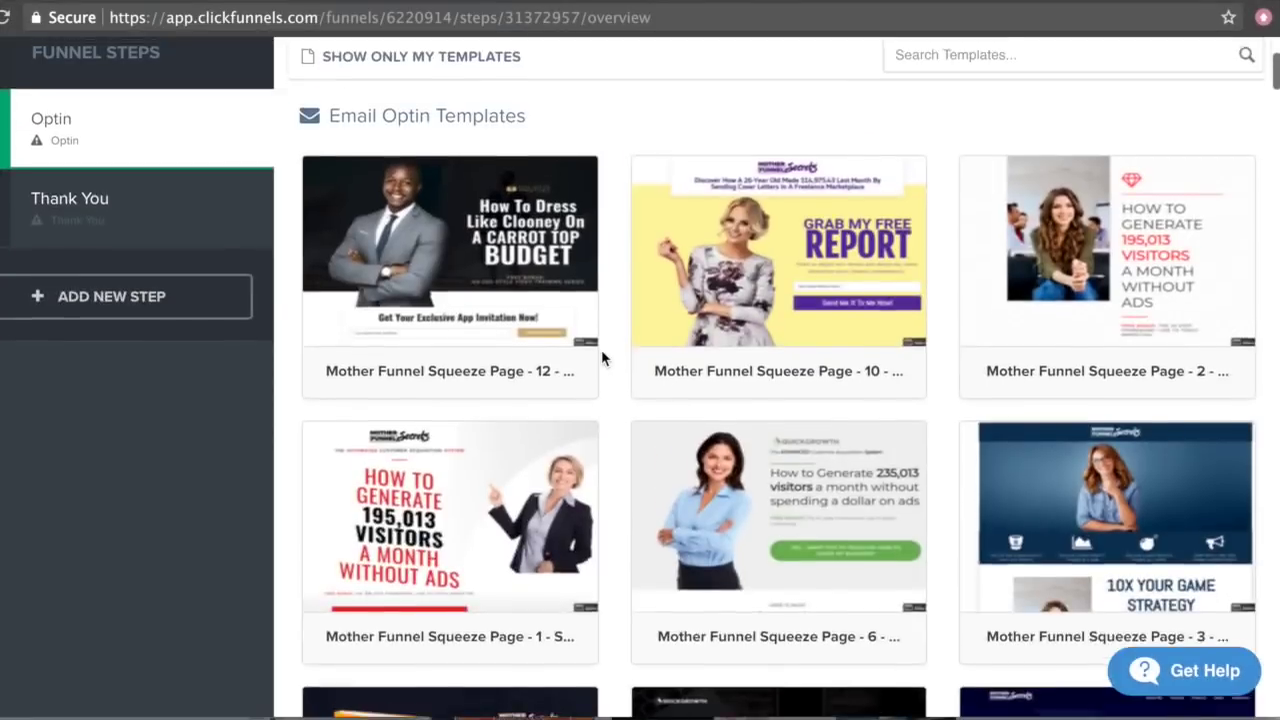
scroll(601, 358, up, 2)
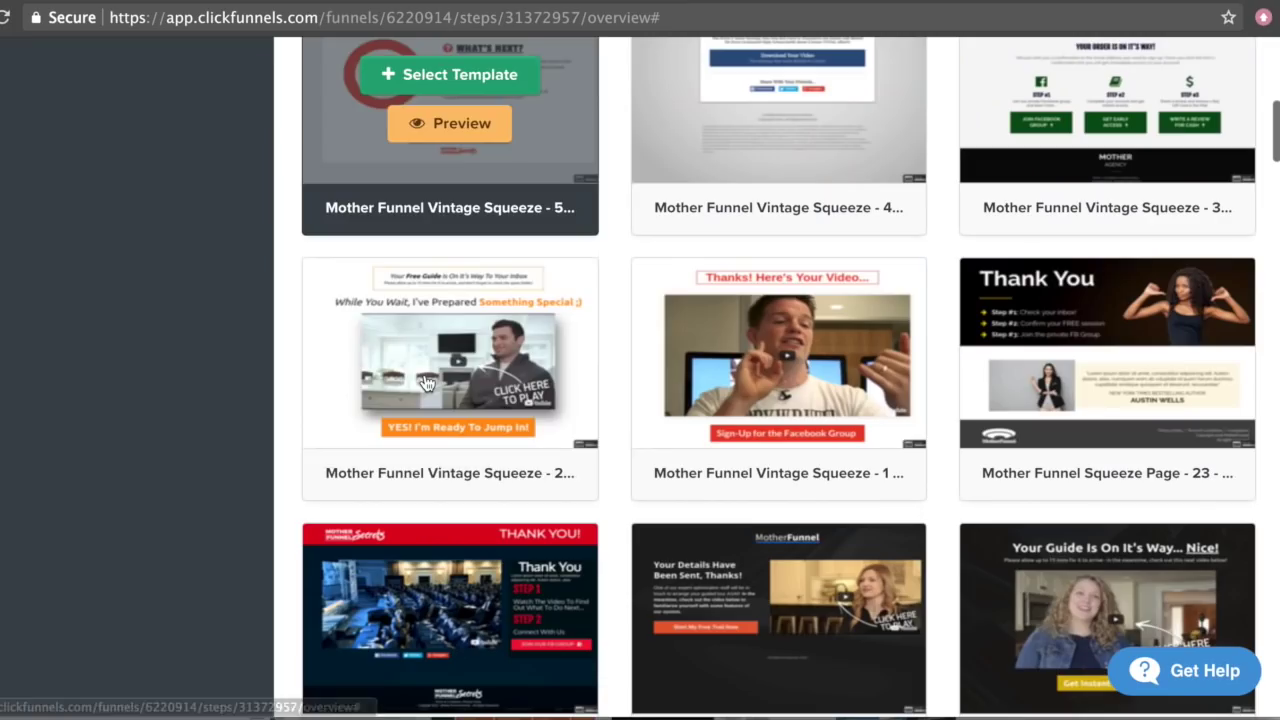
scroll(240, 478, down, 2)
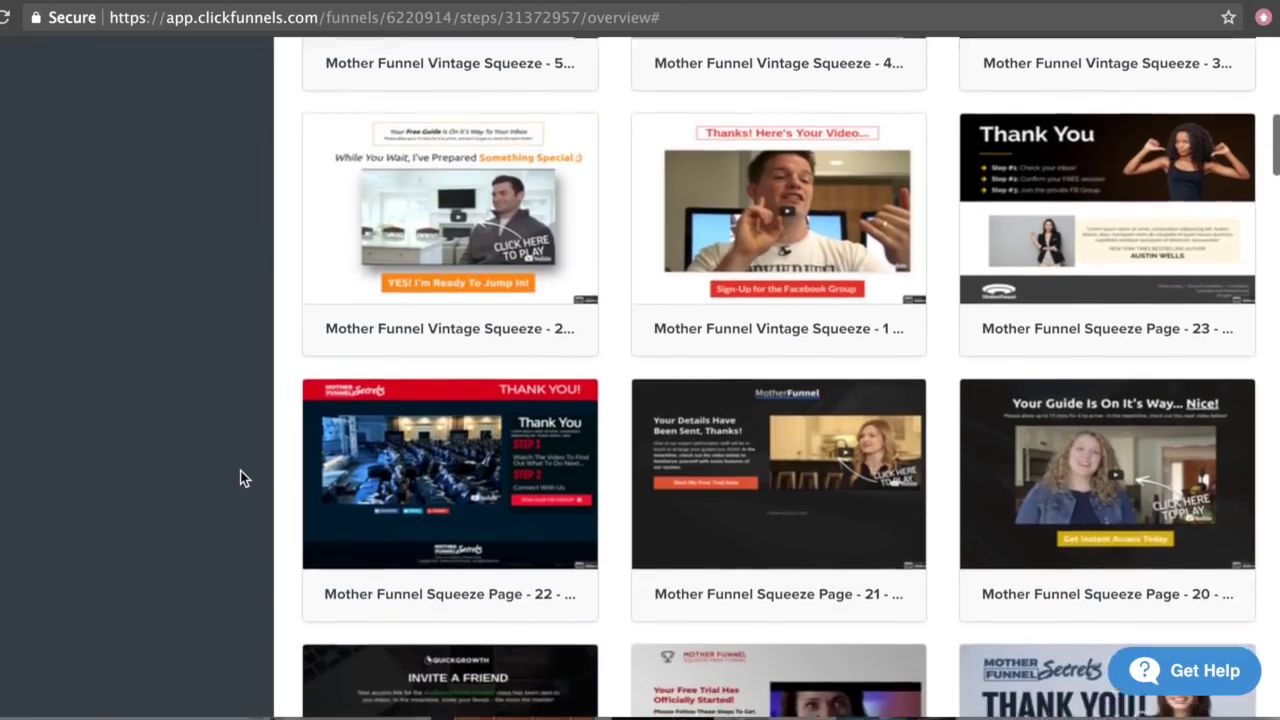
scroll(240, 478, down, 1)
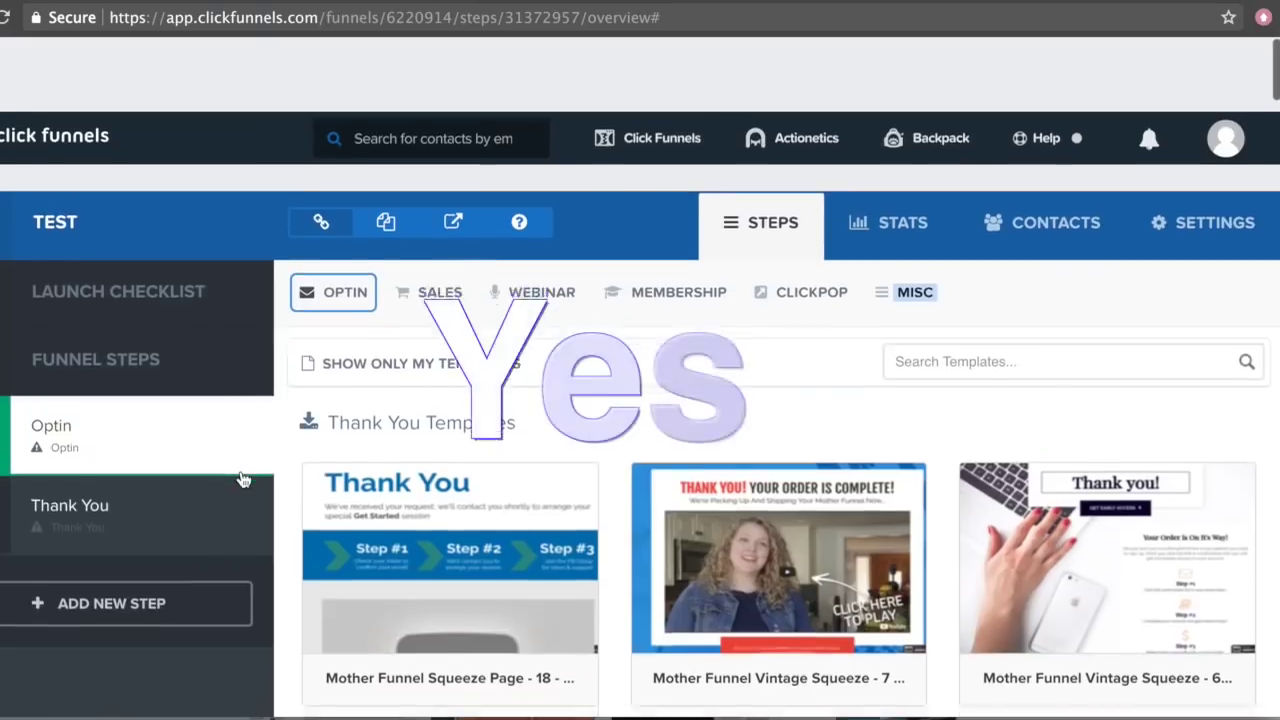
click(437, 217)
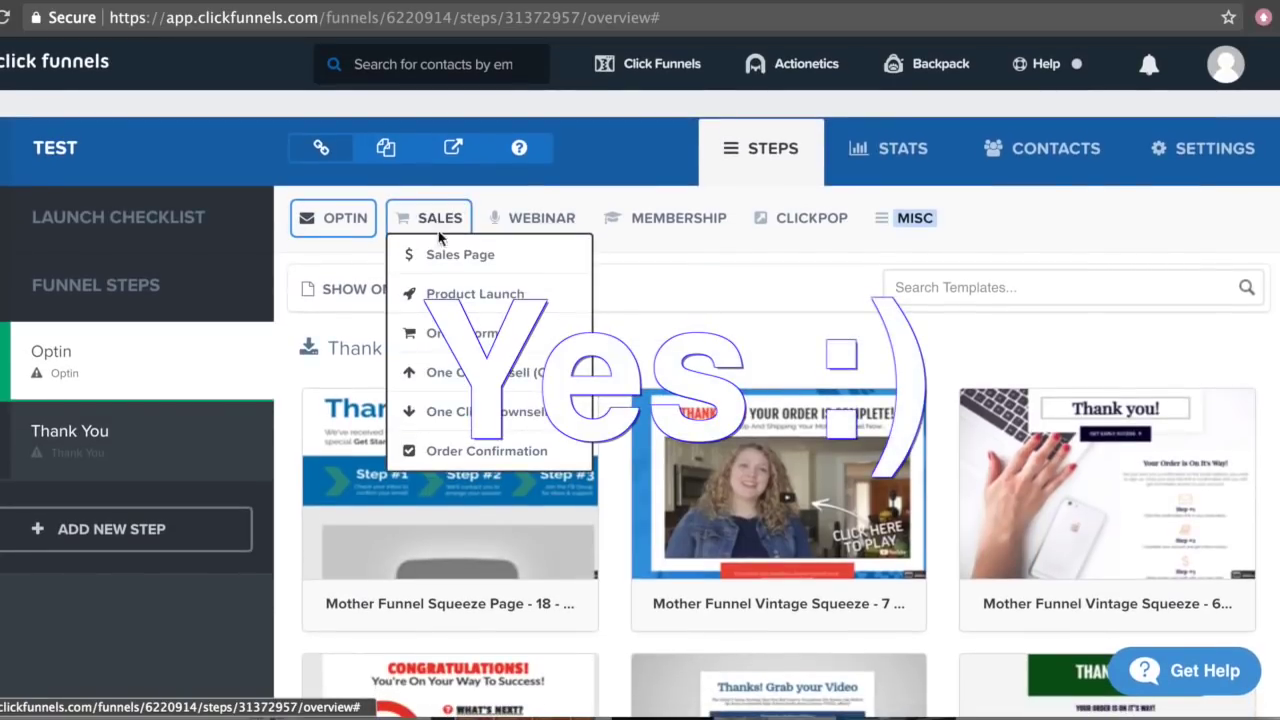
- Show the Sales Page templates and look through the order form and Two Step Trip Wire designs
click(443, 252)
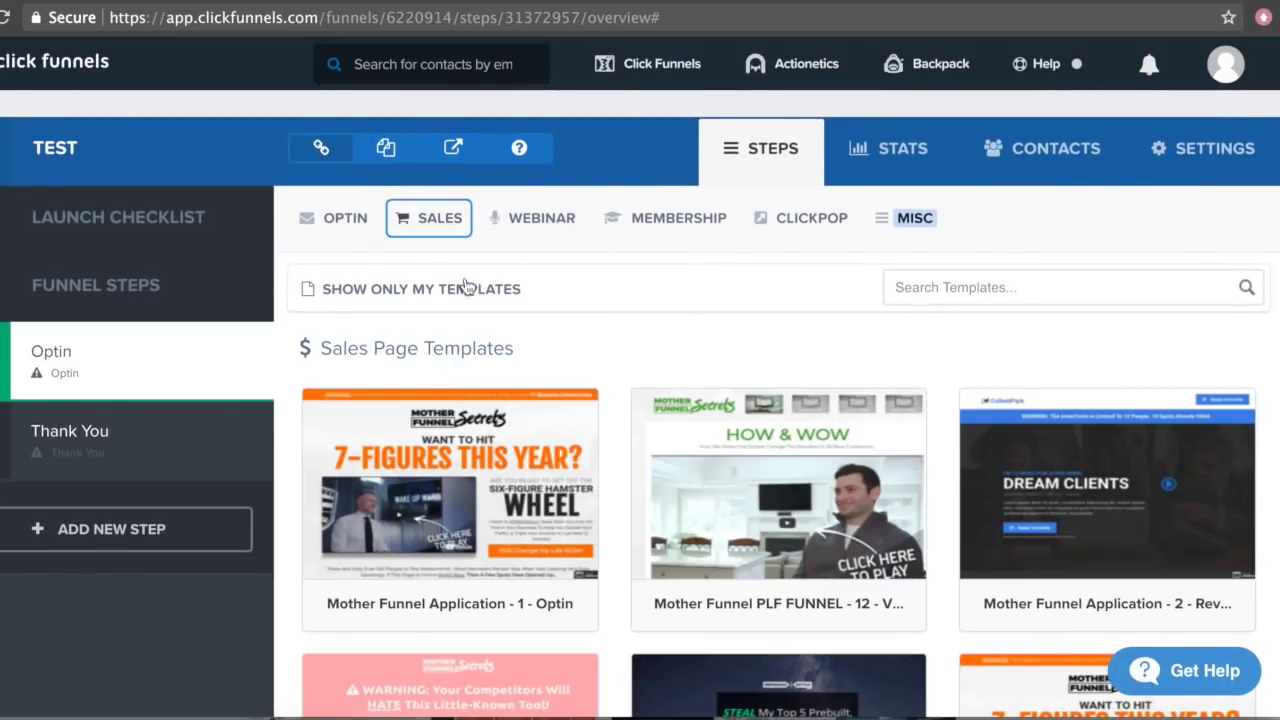
scroll(534, 314, down, 1)
scroll(625, 560, down, 2)
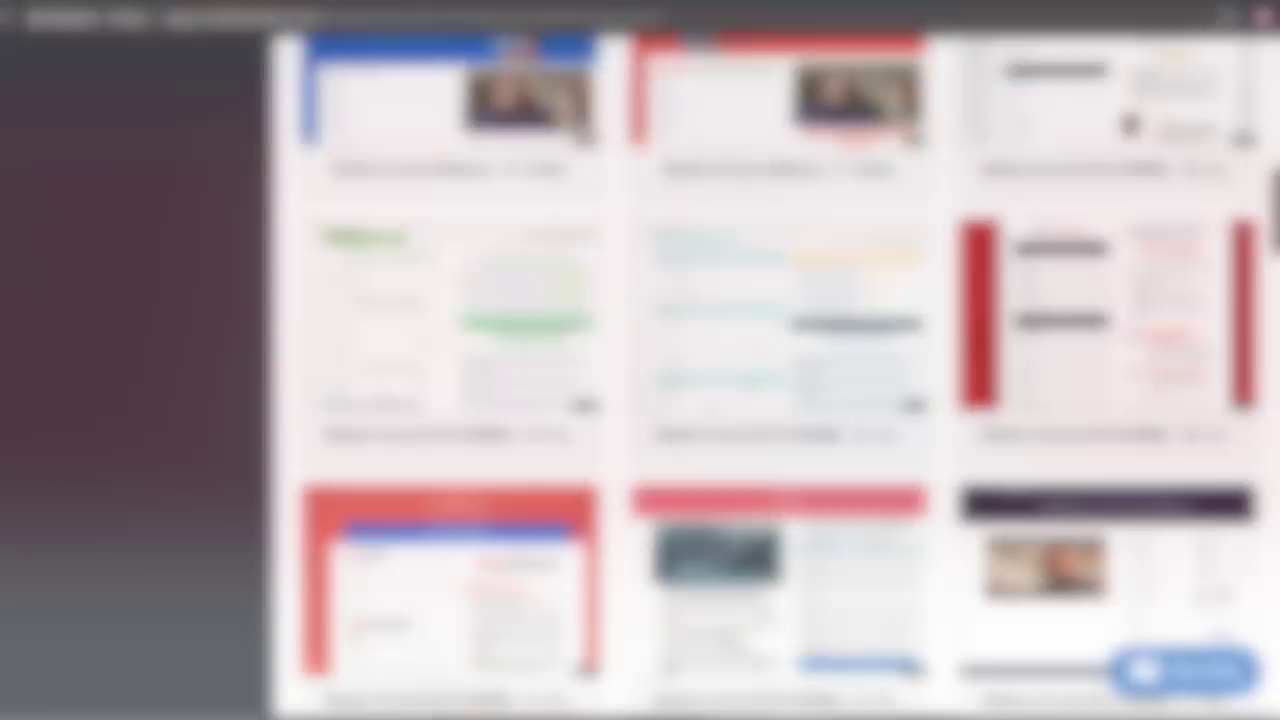
scroll(563, 322, down, 5)
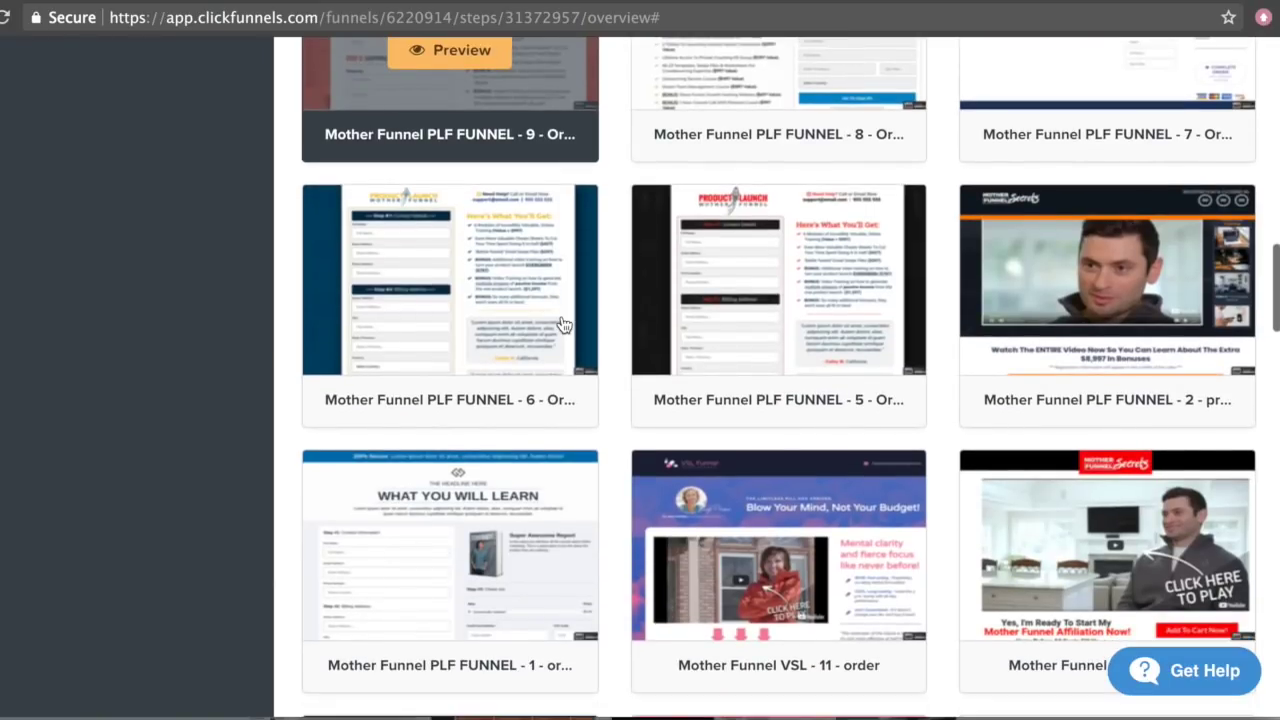
scroll(560, 322, down, 5)
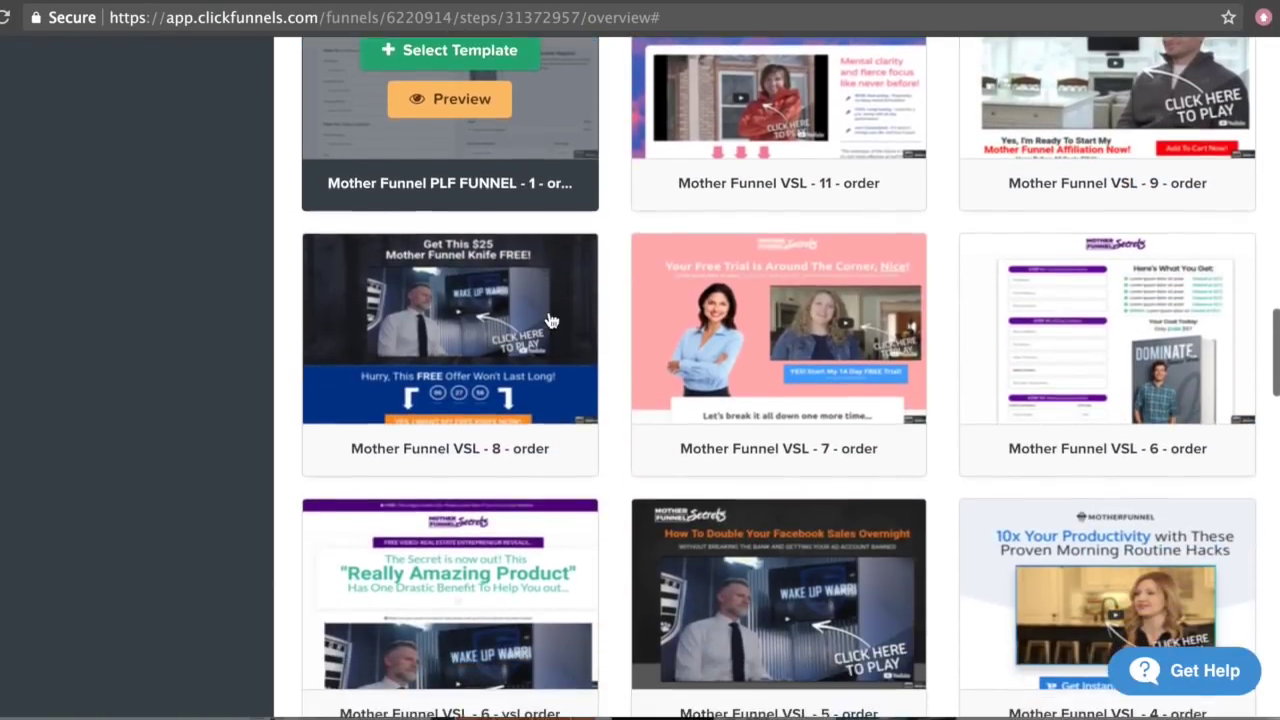
scroll(550, 320, down, 8)
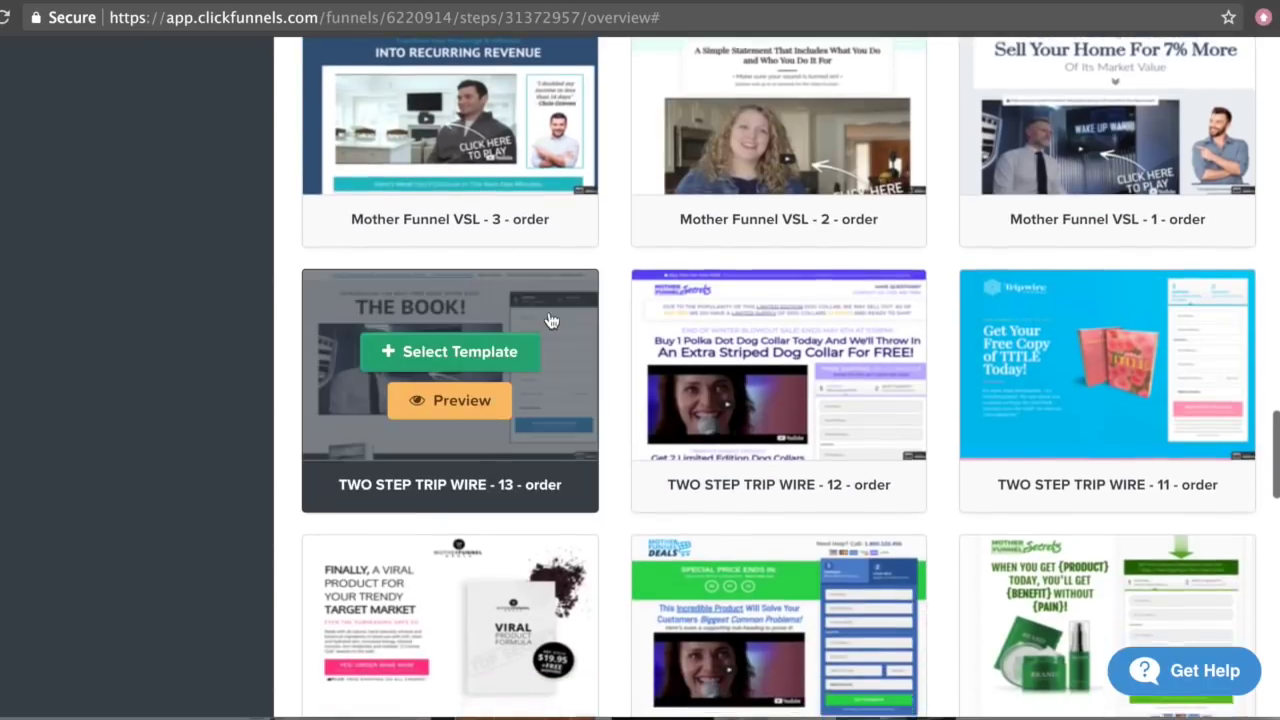
scroll(548, 320, down, 2)
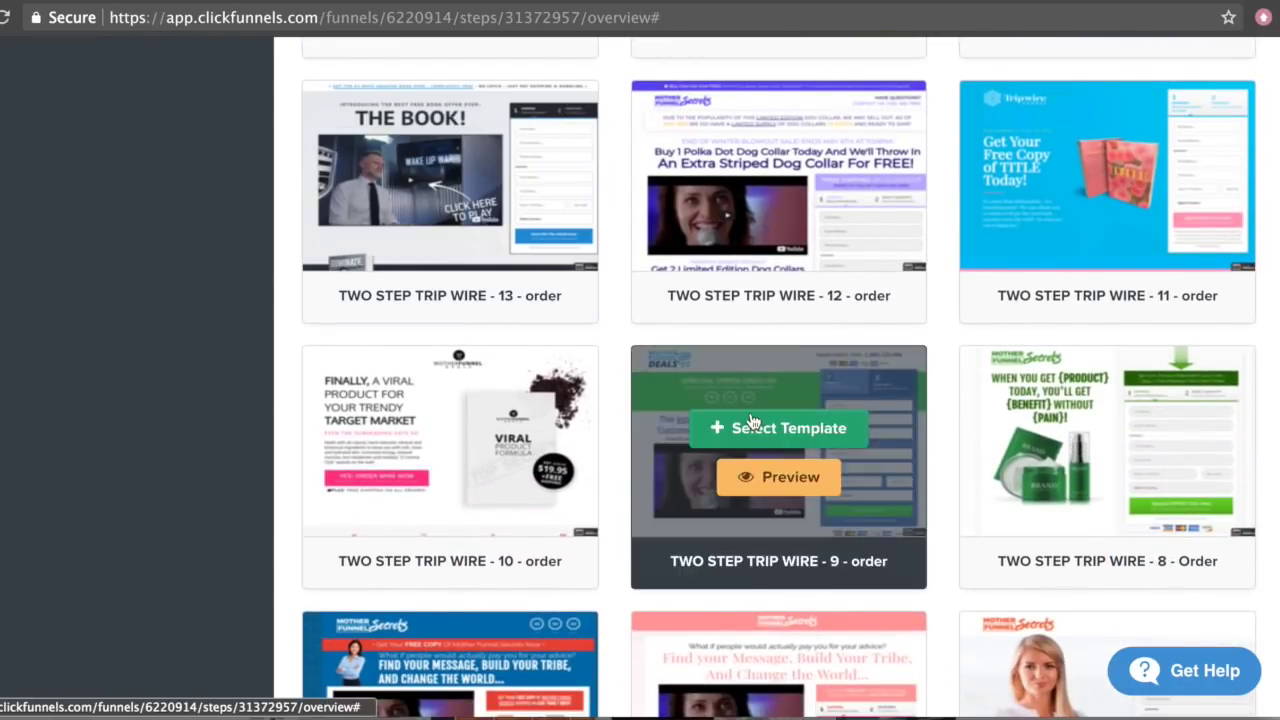
scroll(288, 352, down, 4)
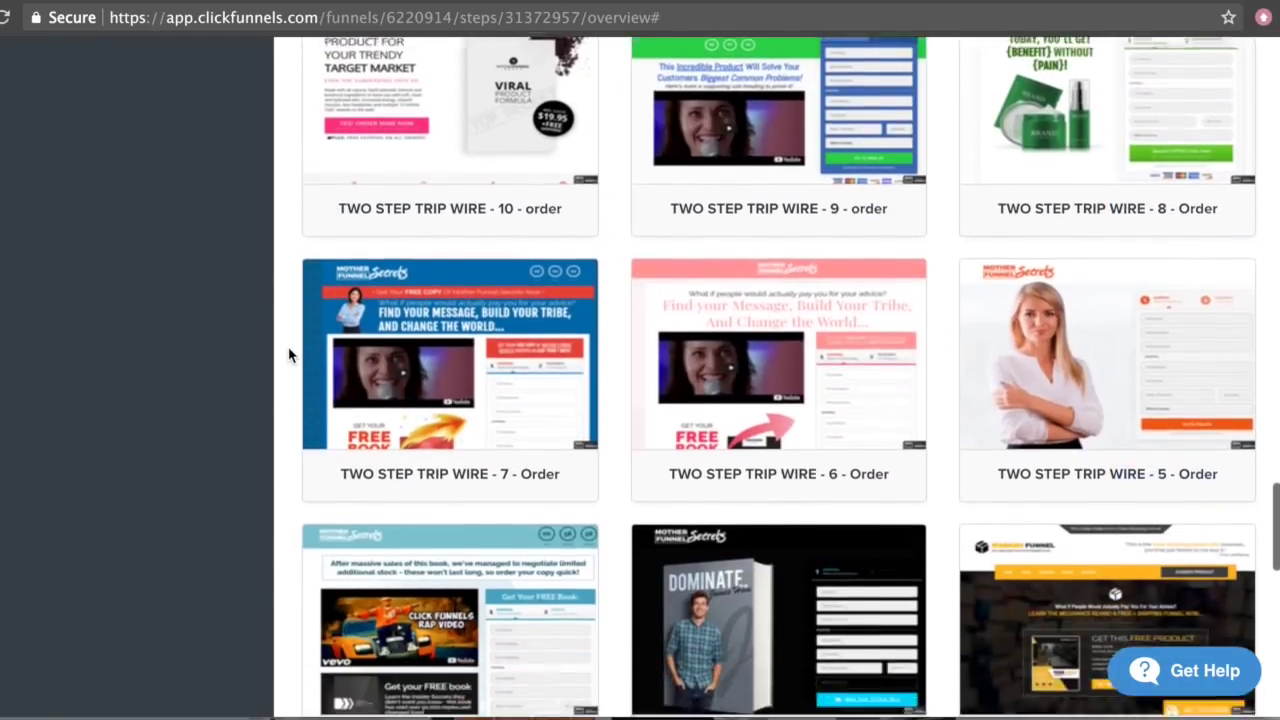
scroll(288, 355, down, 5)
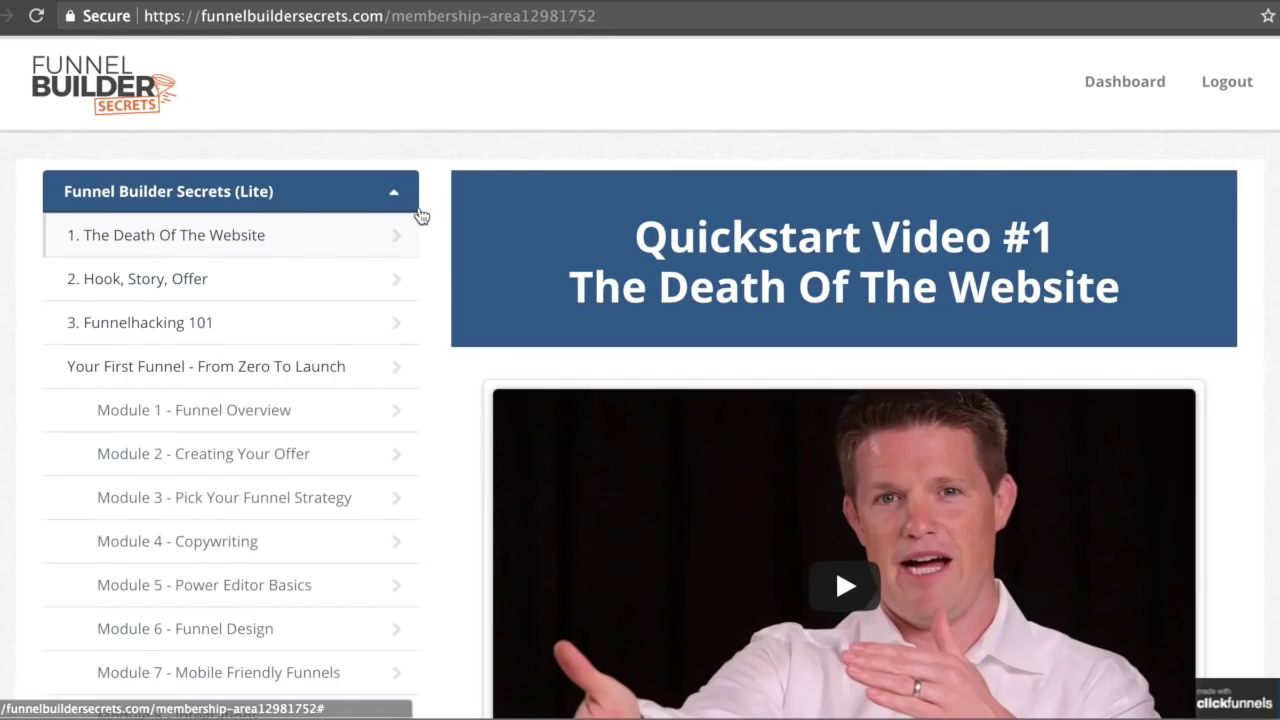
- Scroll down the Funnel Builder Secrets membership page to the Auto-Webinar Funnels download section
scroll(420, 214, down, 1)
scroll(469, 255, down, 4)
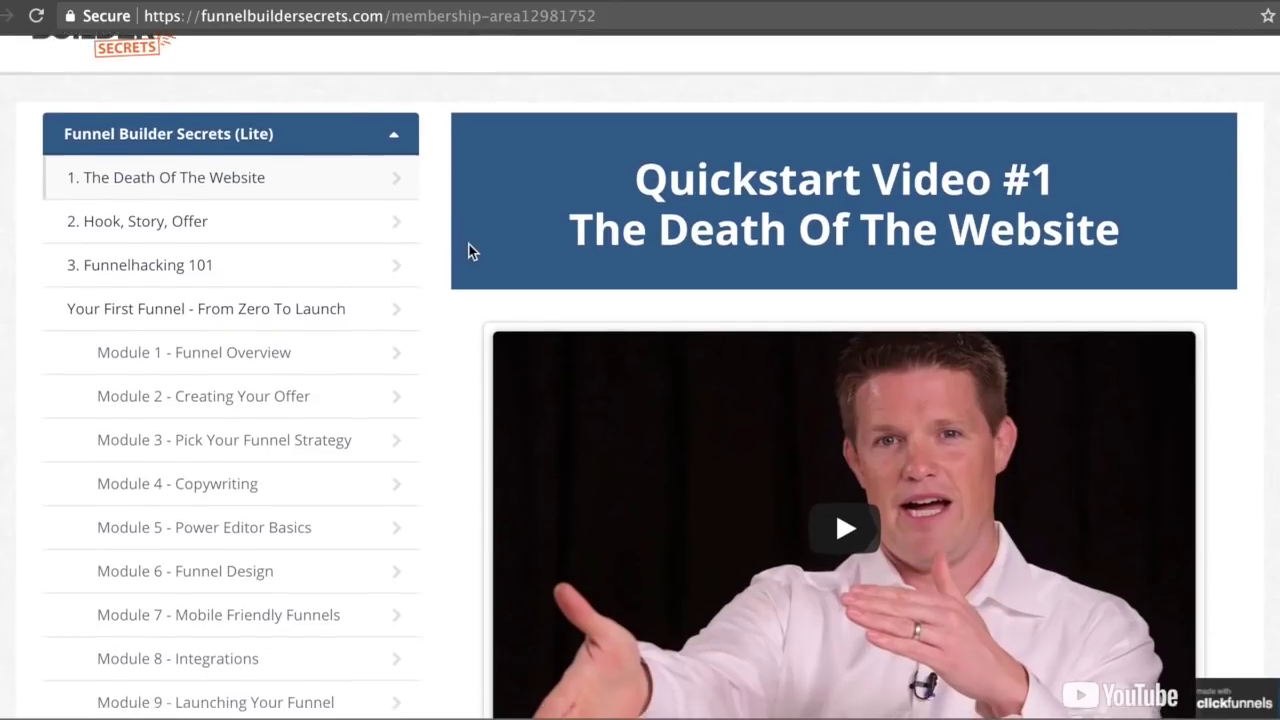
scroll(491, 254, up, 2)
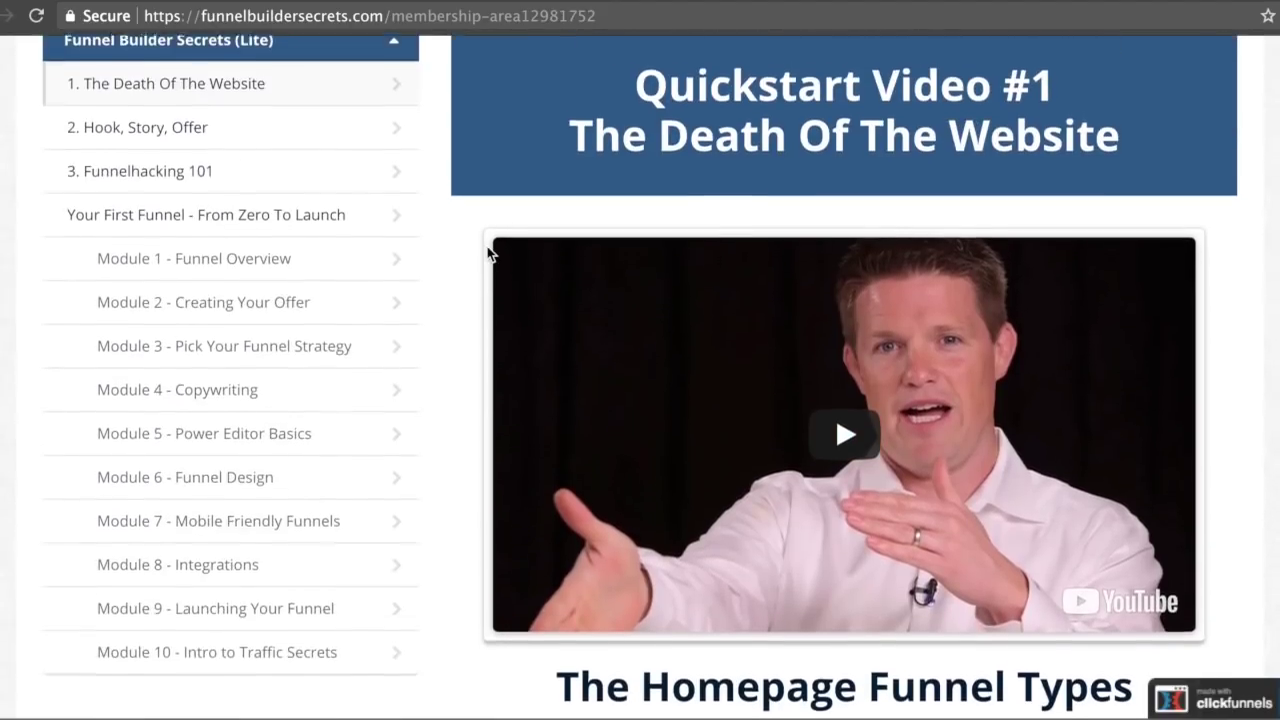
scroll(491, 254, down, 5)
scroll(489, 254, down, 4)
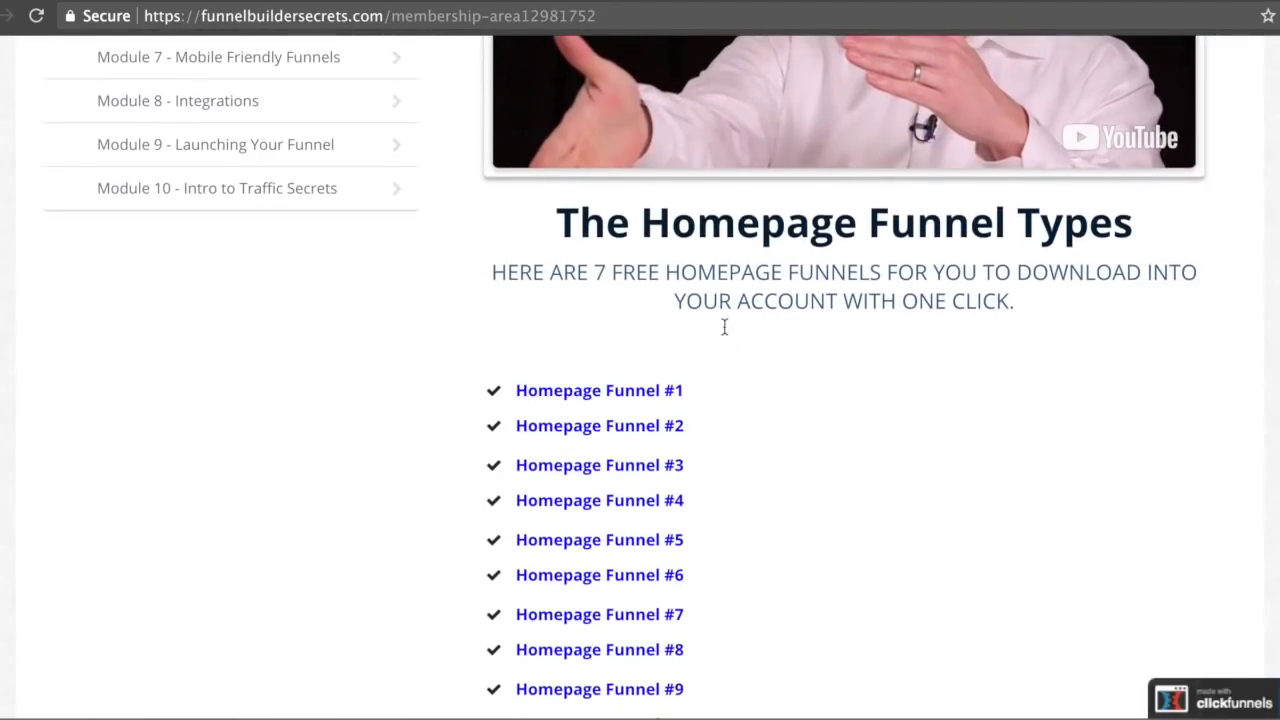
scroll(771, 309, down, 12)
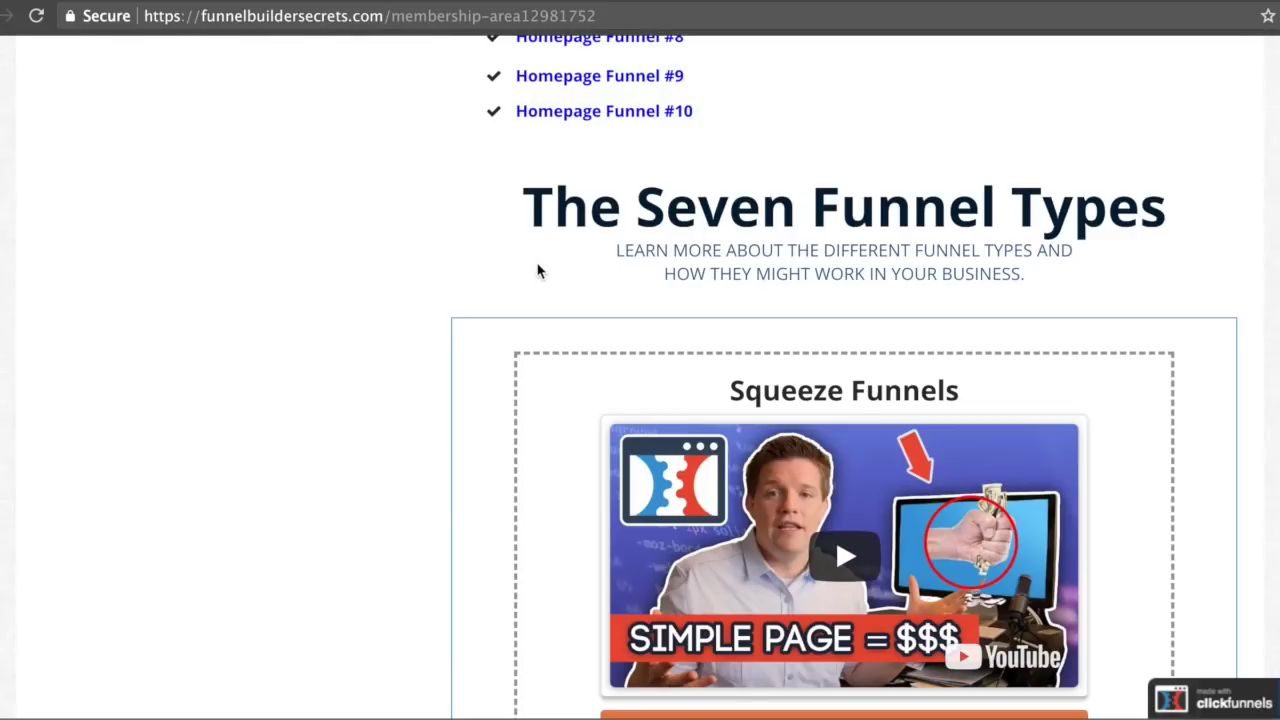
scroll(537, 271, down, 3)
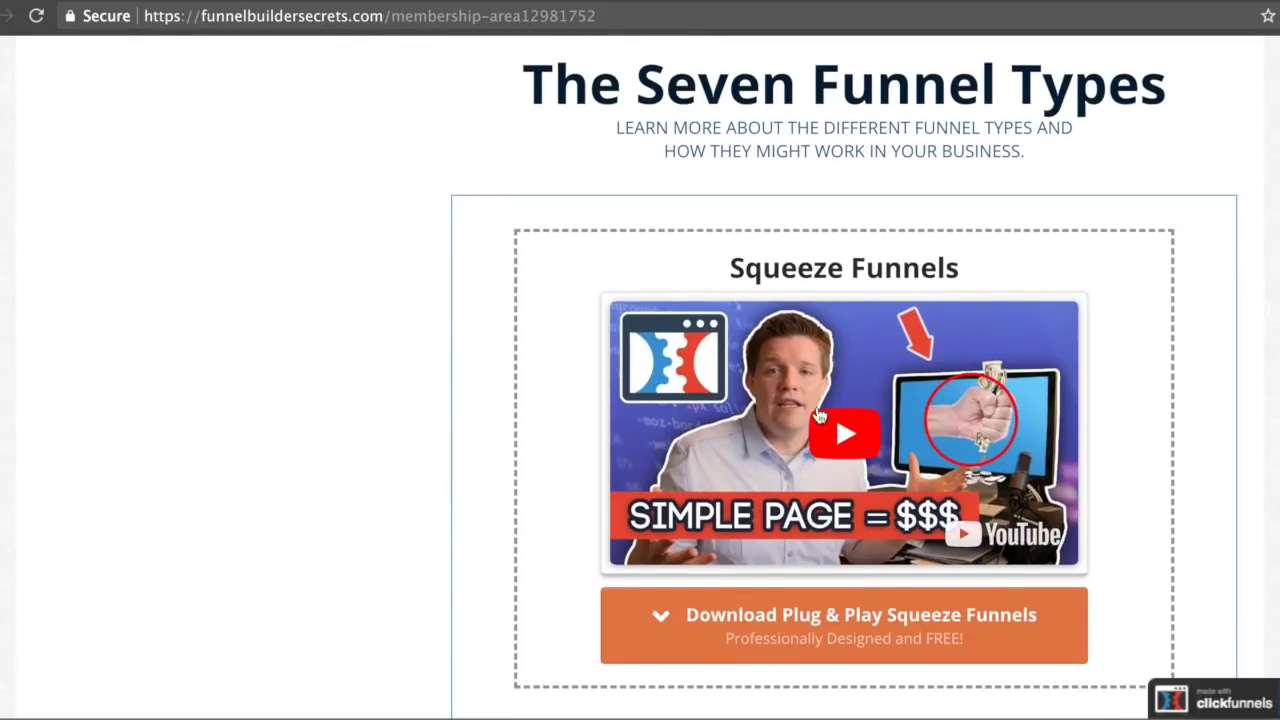
scroll(785, 352, down, 9)
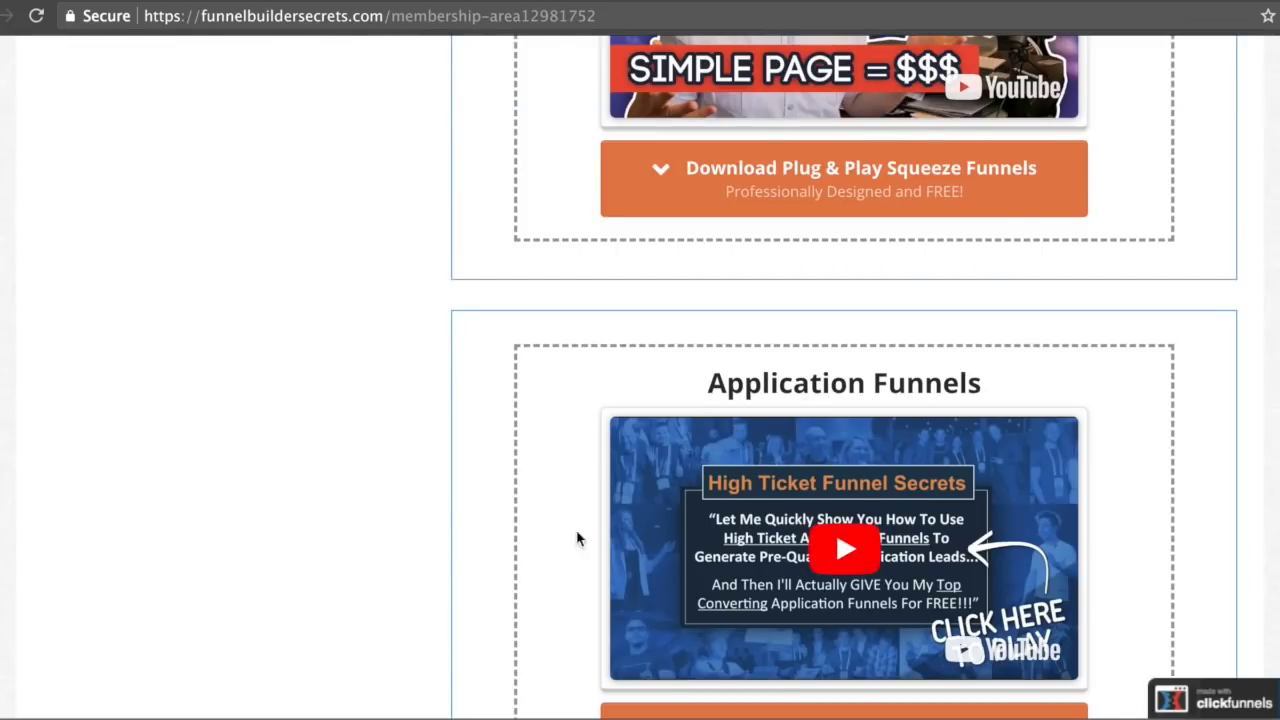
scroll(631, 440, down, 2)
scroll(631, 440, down, 2)
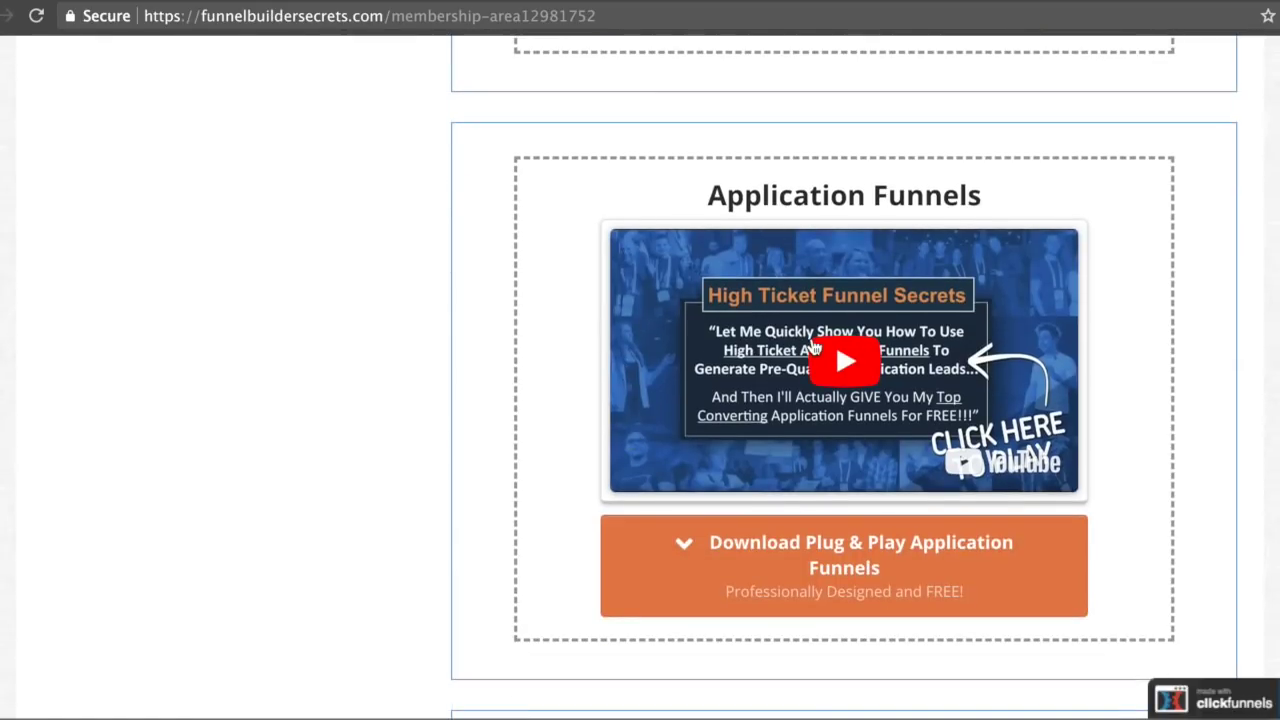
scroll(812, 346, down, 5)
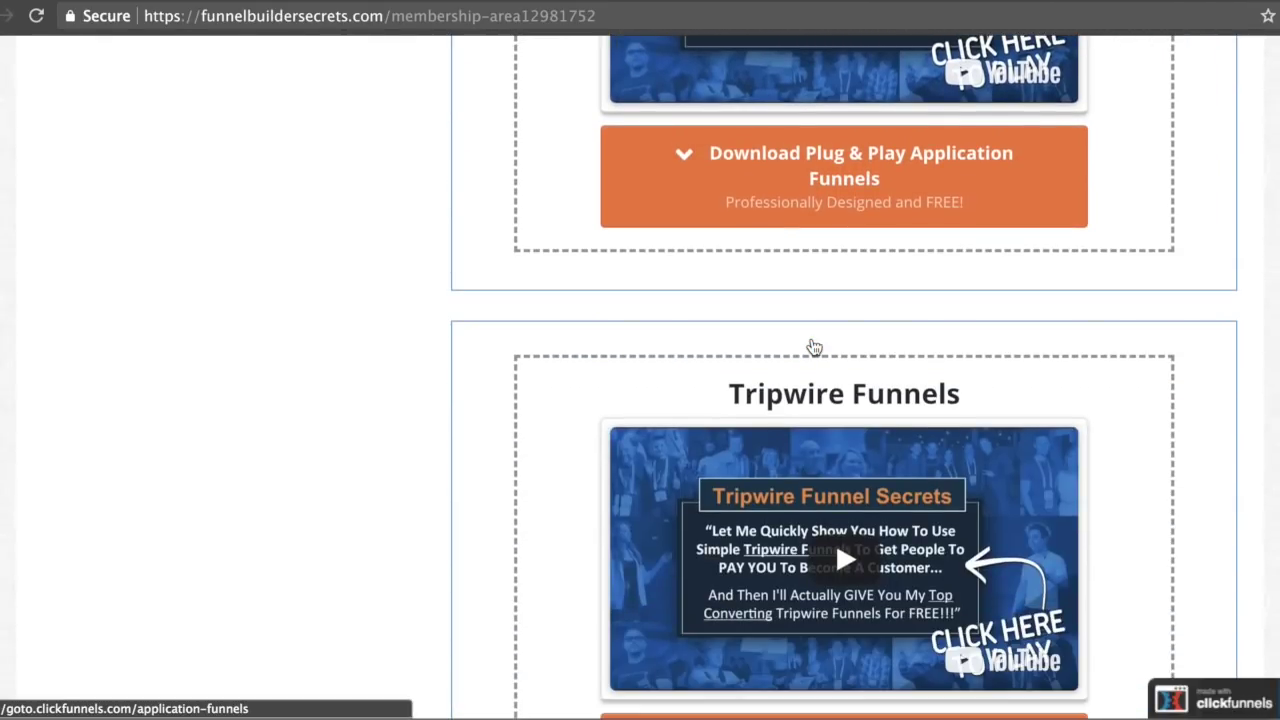
scroll(812, 346, down, 2)
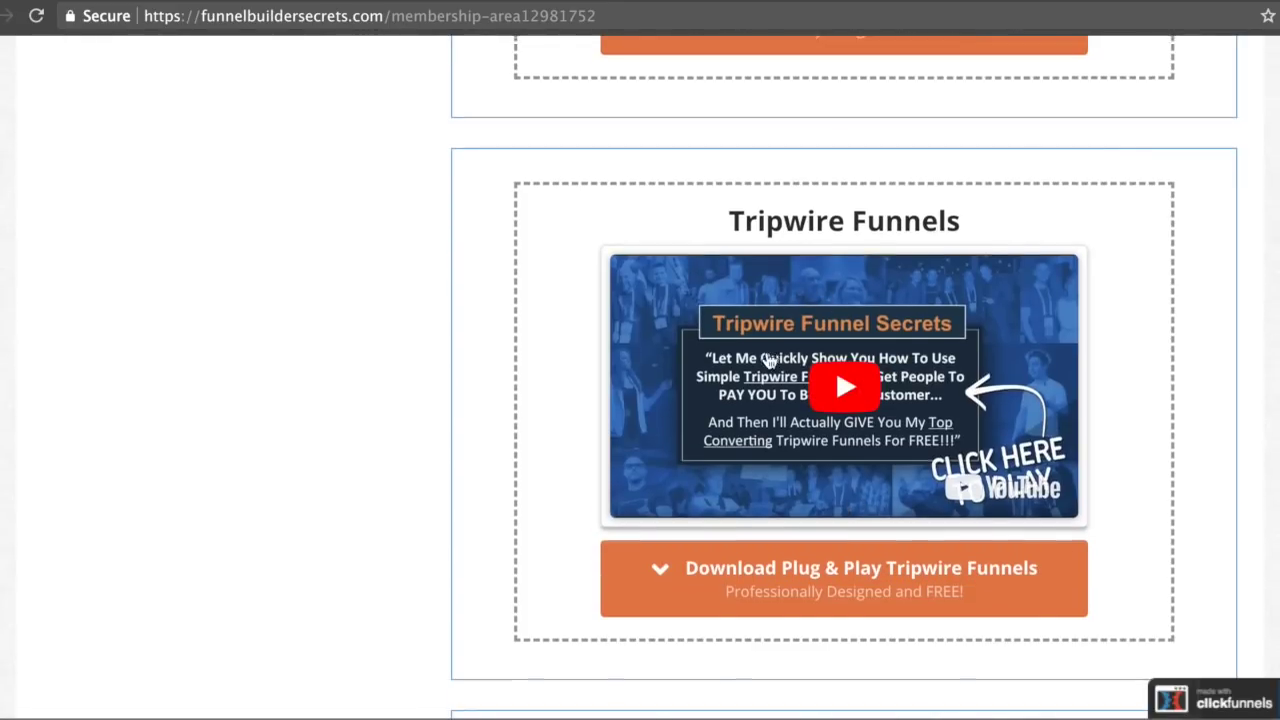
scroll(766, 363, down, 5)
scroll(707, 458, down, 7)
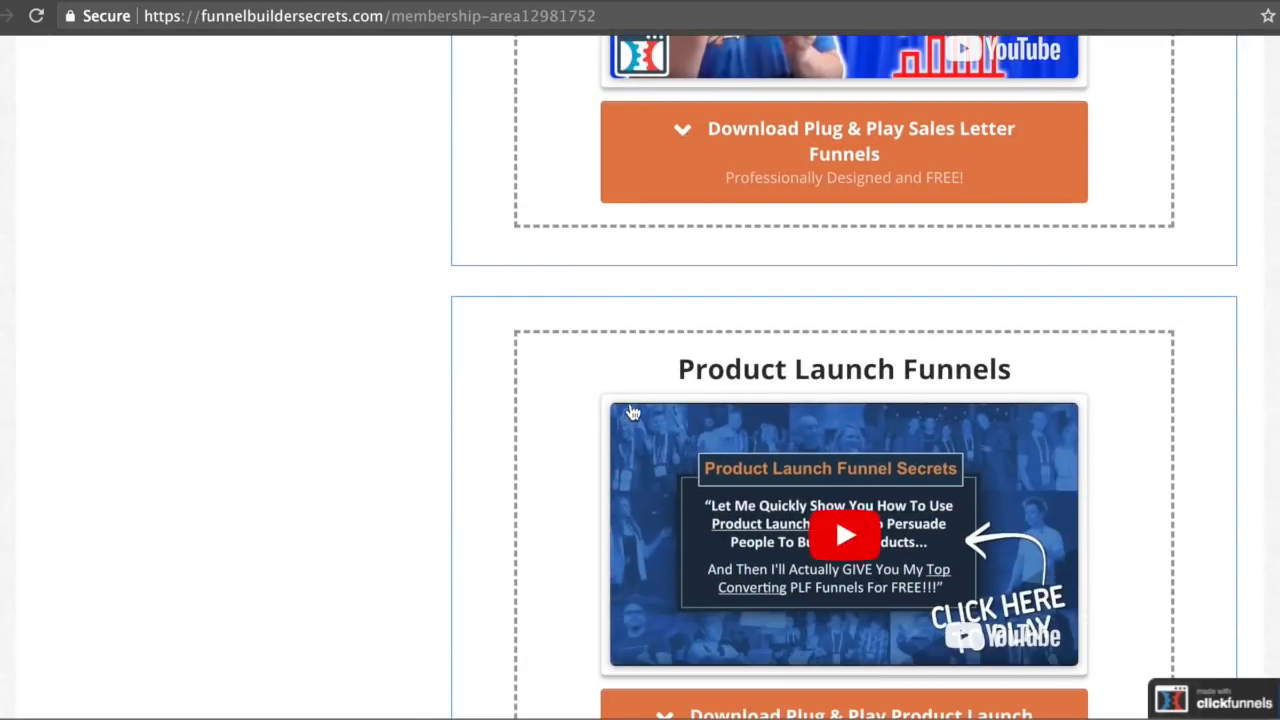
scroll(768, 475, down, 1)
scroll(768, 475, down, 8)
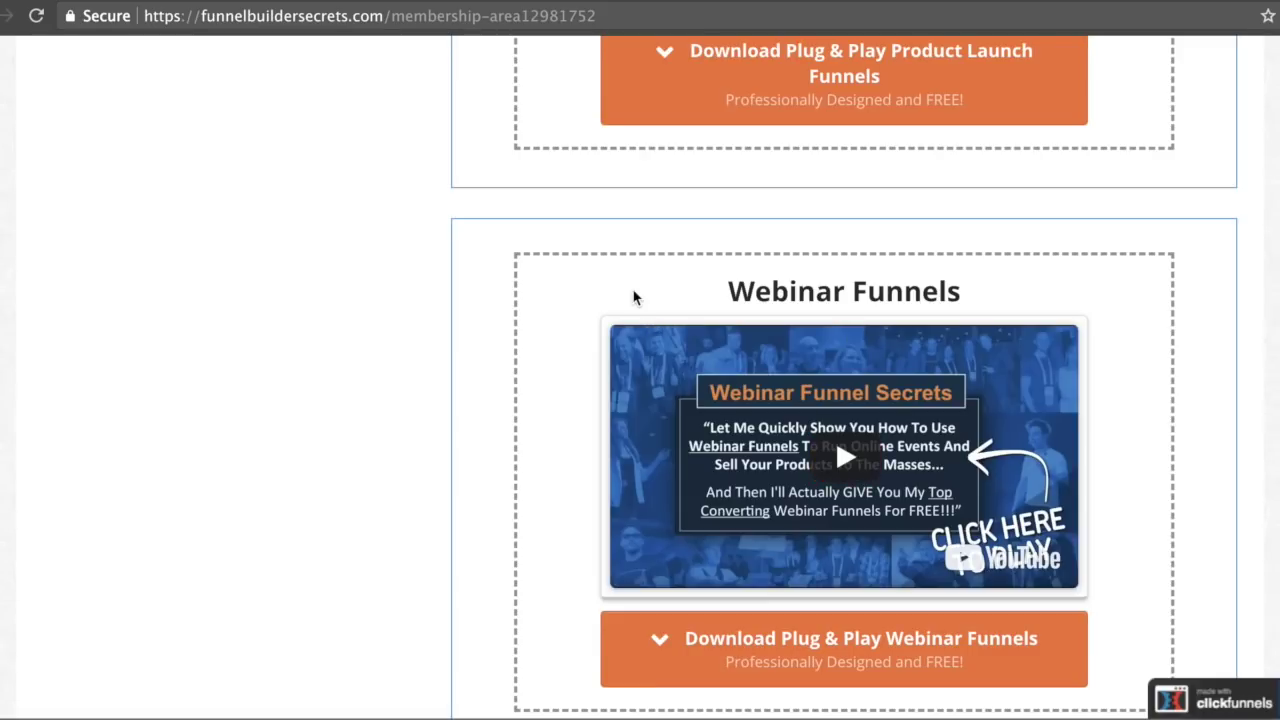
scroll(870, 300, down, 5)
scroll(803, 396, down, 1)
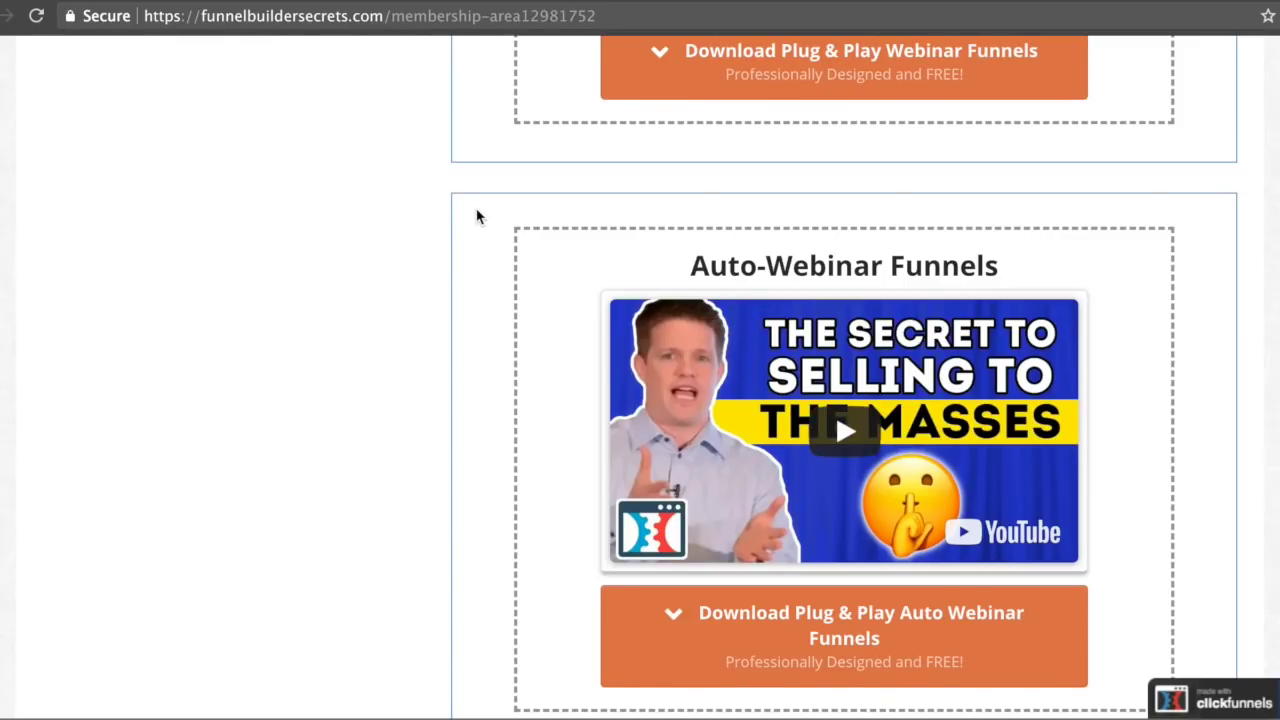
scroll(477, 216, up, 1)
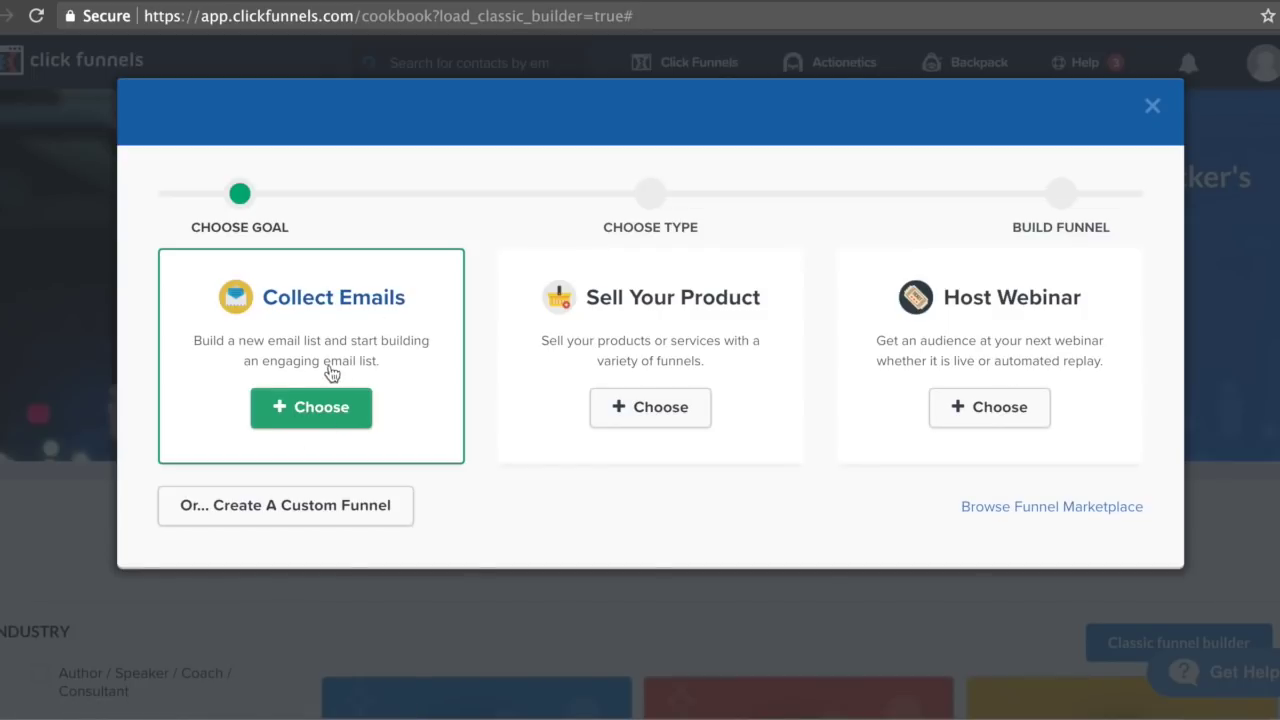
- Build a Collect Emails funnel named 'Test for video'
click(303, 410)
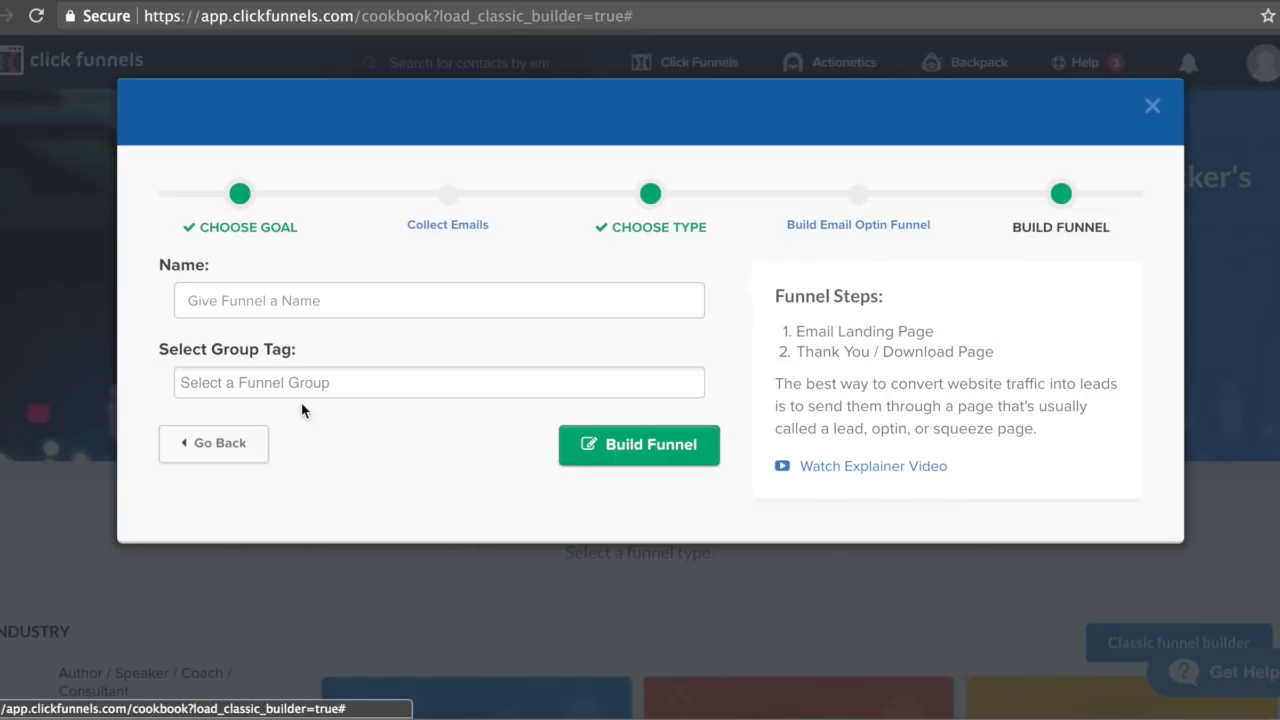
click(320, 312)
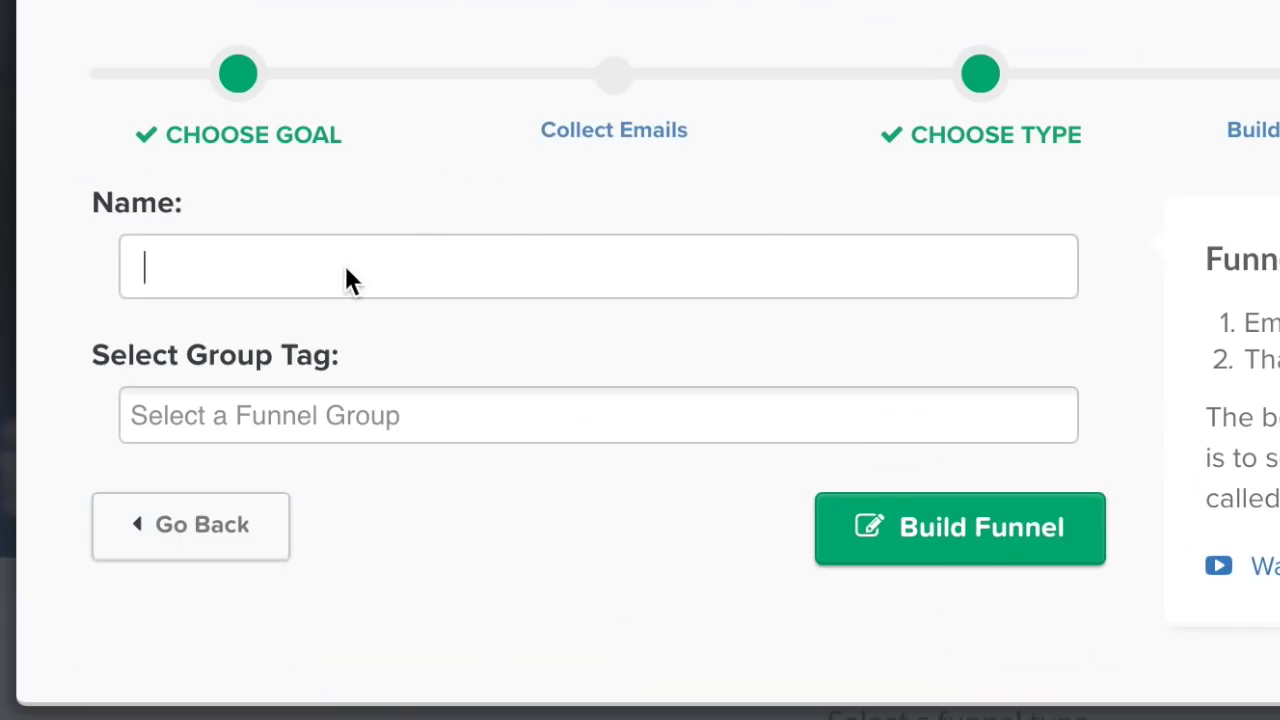
text(Test for video)
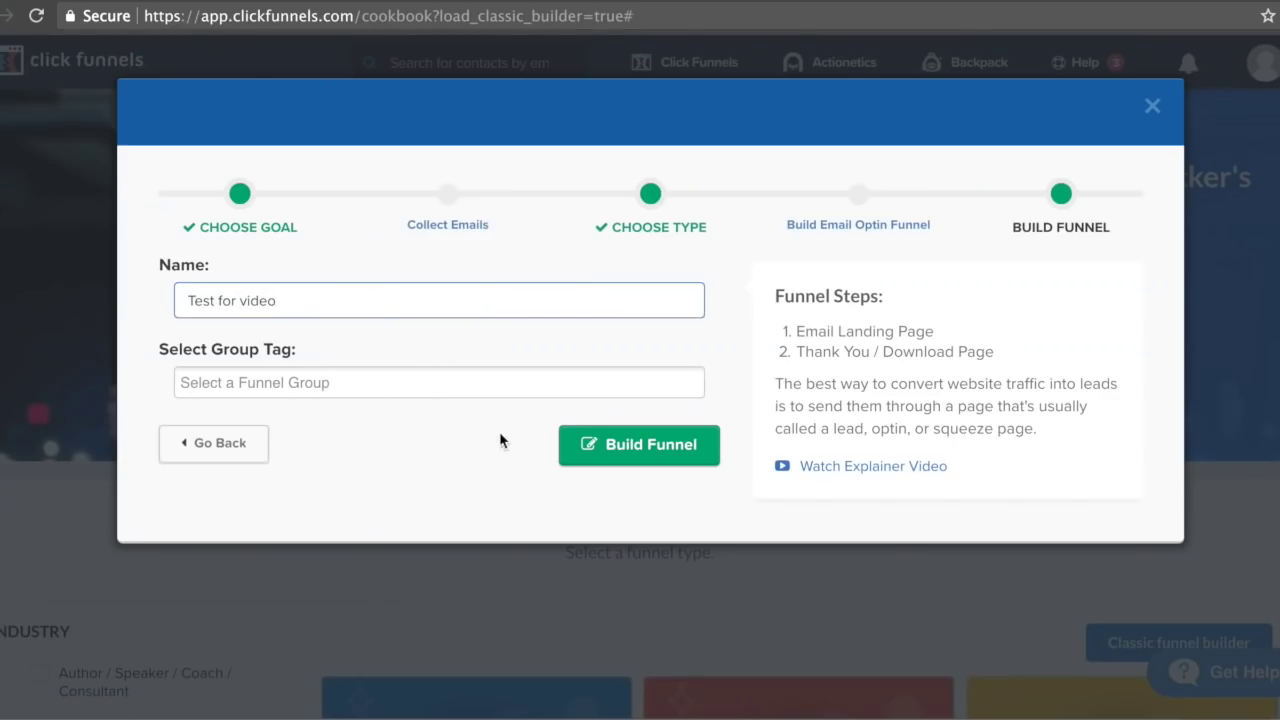
click(619, 448)
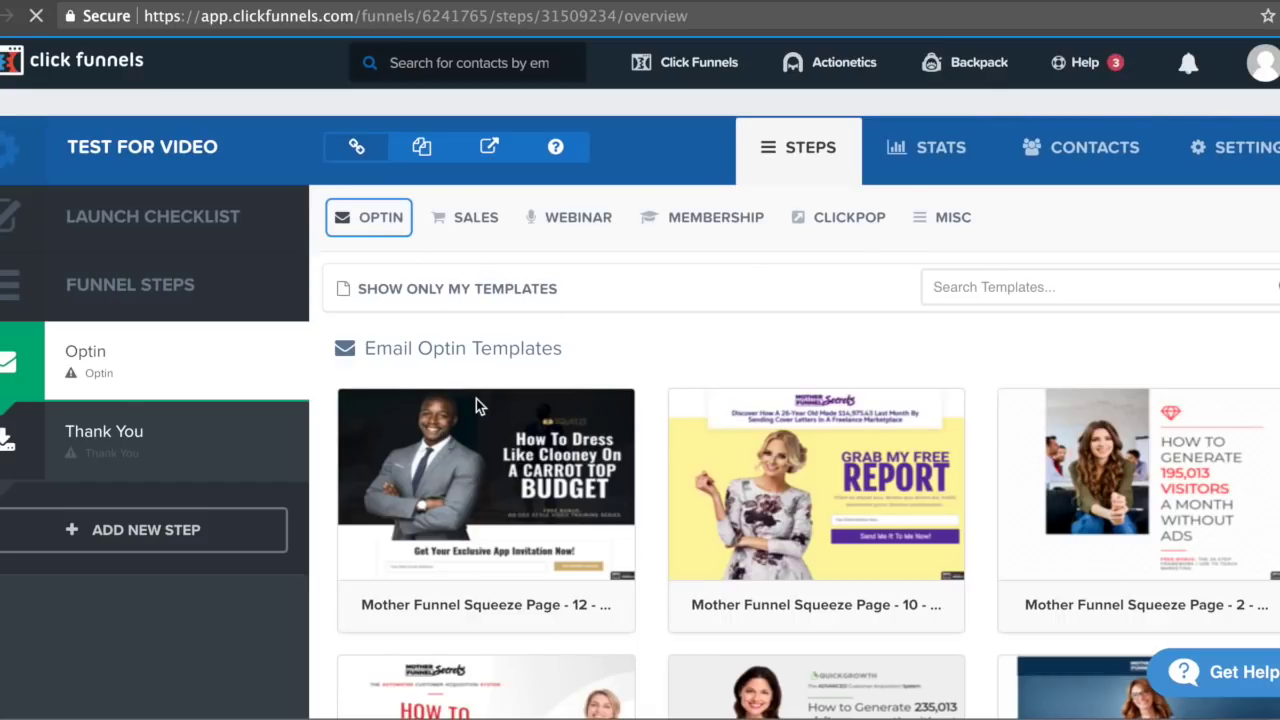
- Use the Homepage Template Navy design for the funnel's Optin step
scroll(710, 338, down, 5)
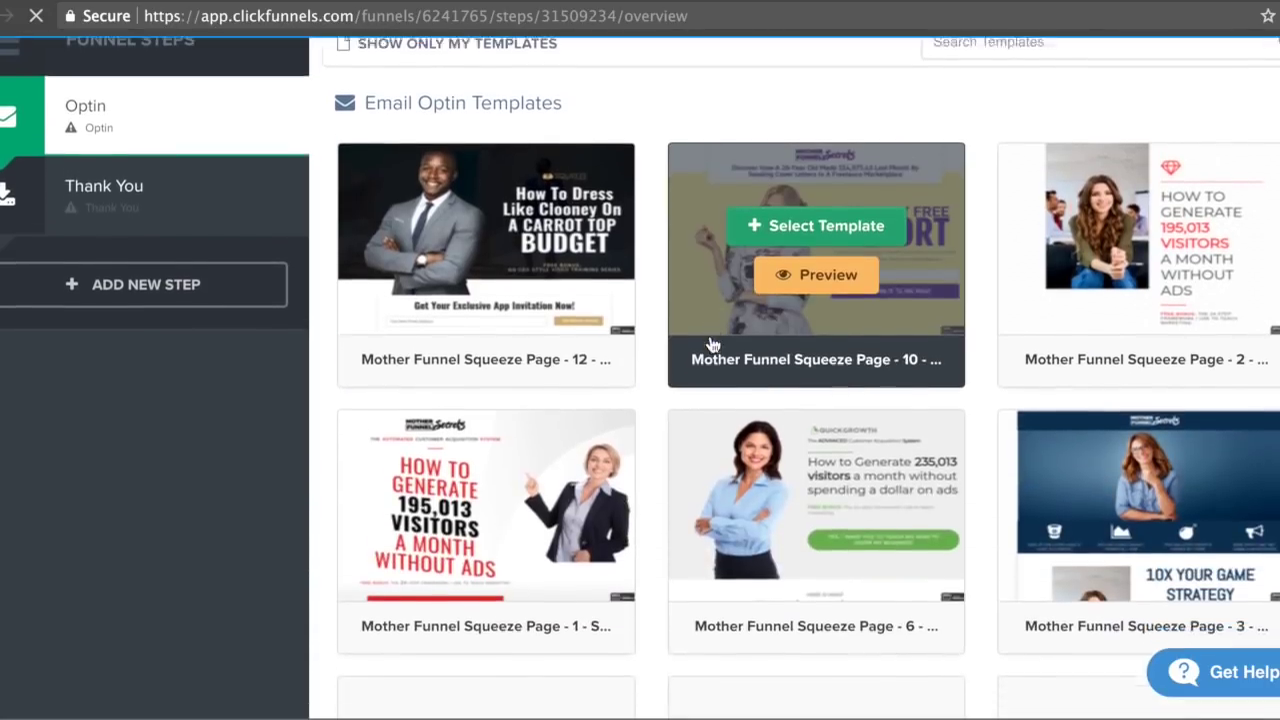
scroll(709, 344, down, 7)
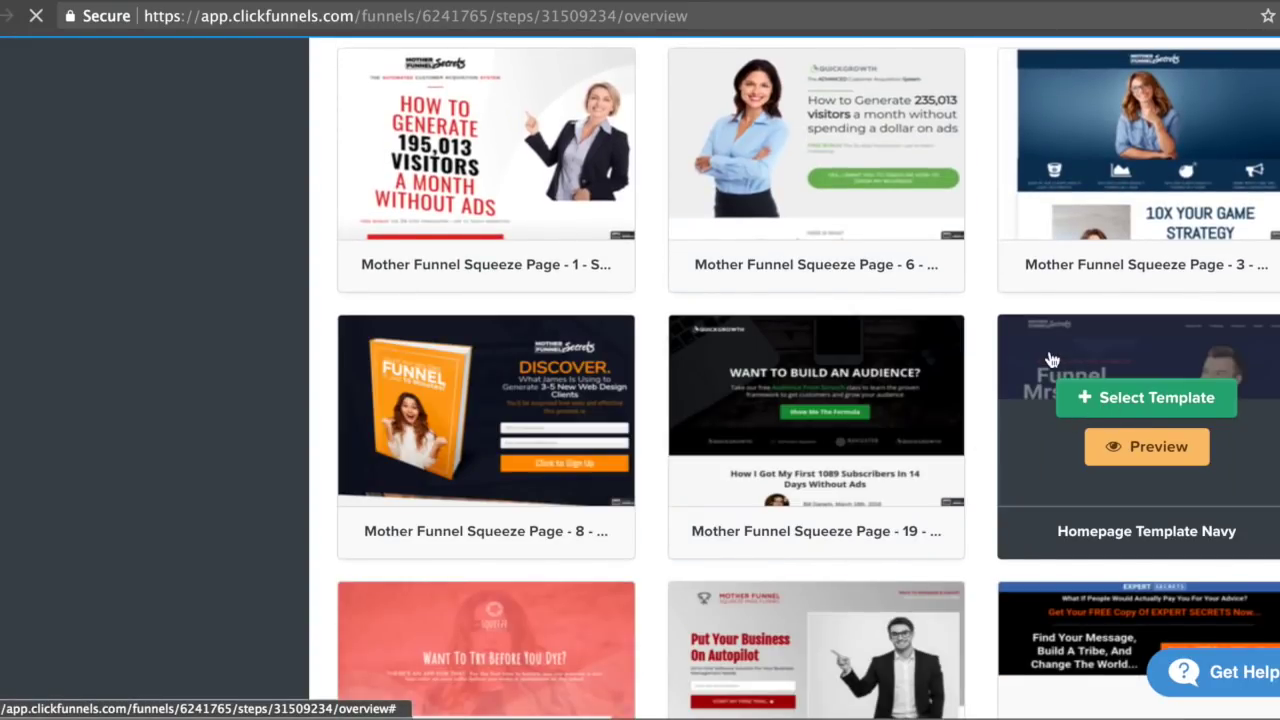
scroll(1052, 360, down, 2)
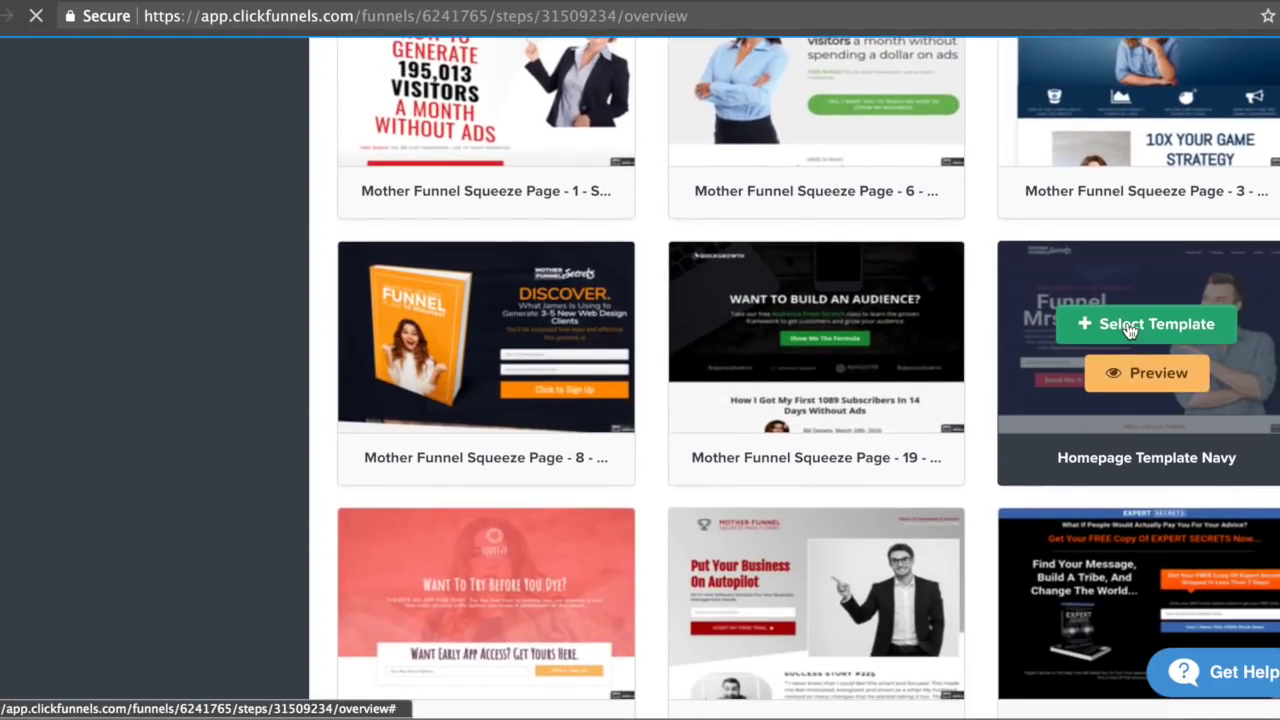
click(1130, 330)
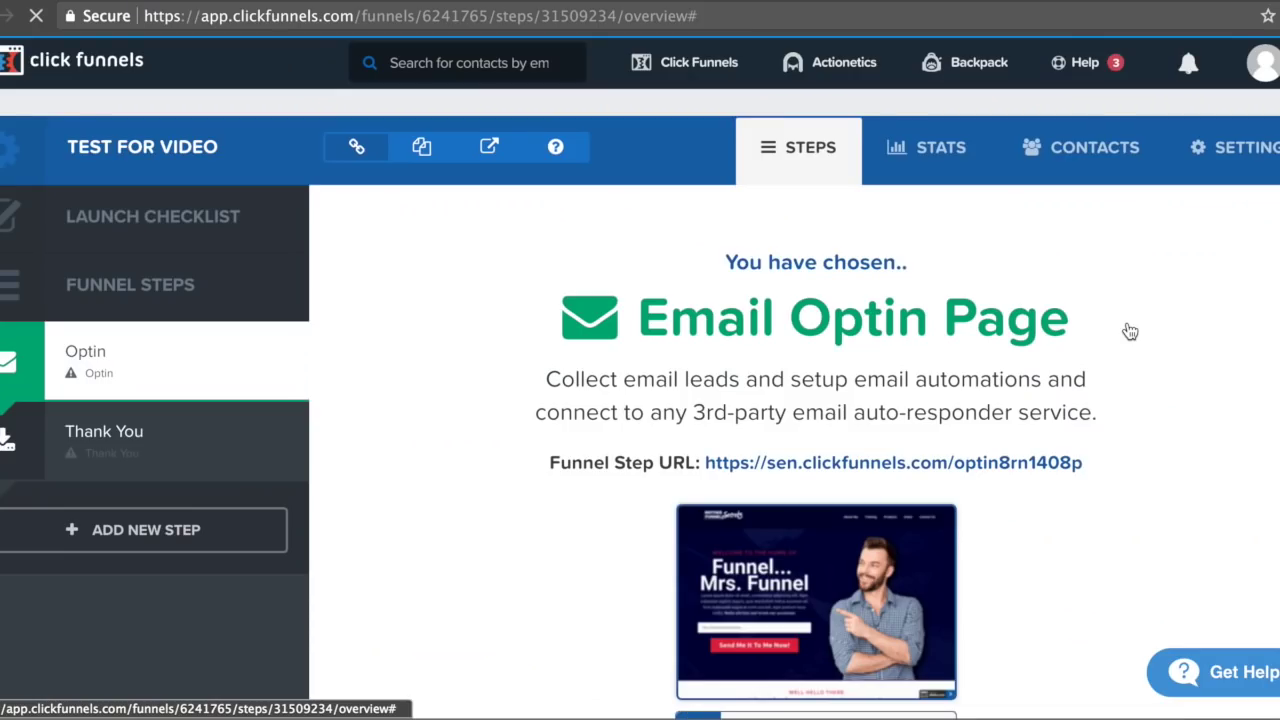
scroll(1103, 363, down, 1)
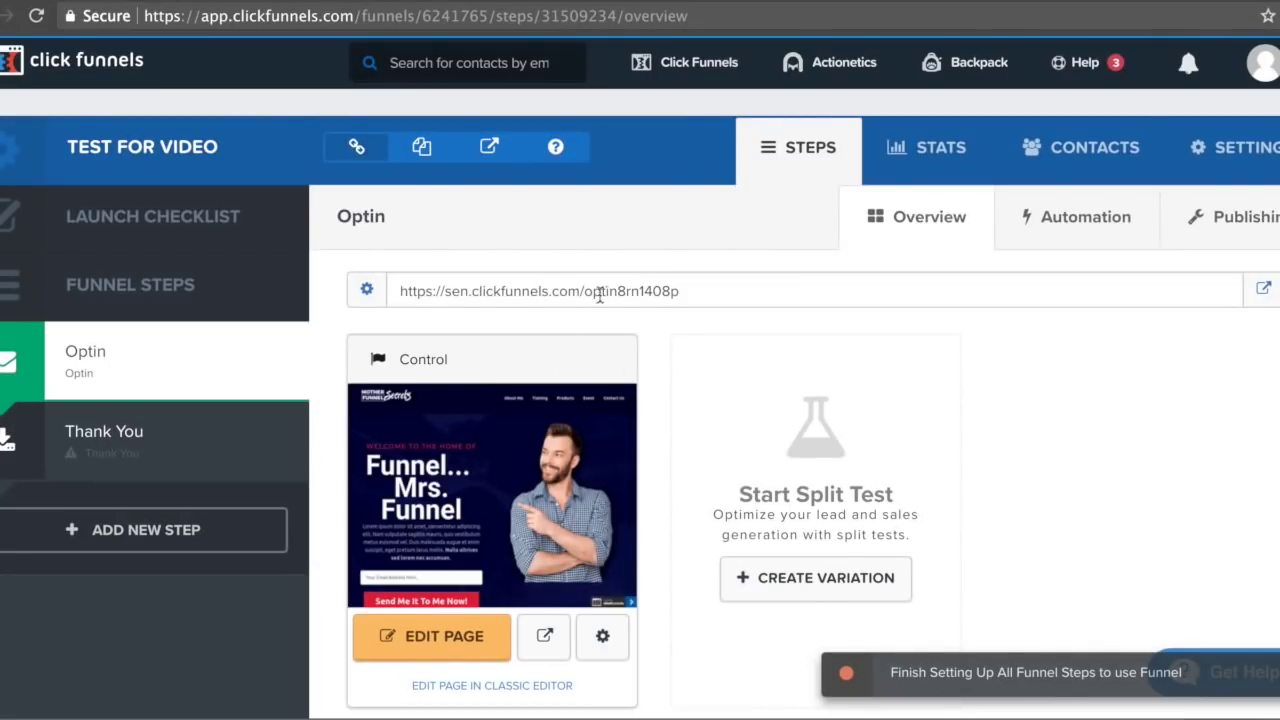
scroll(627, 310, down, 2)
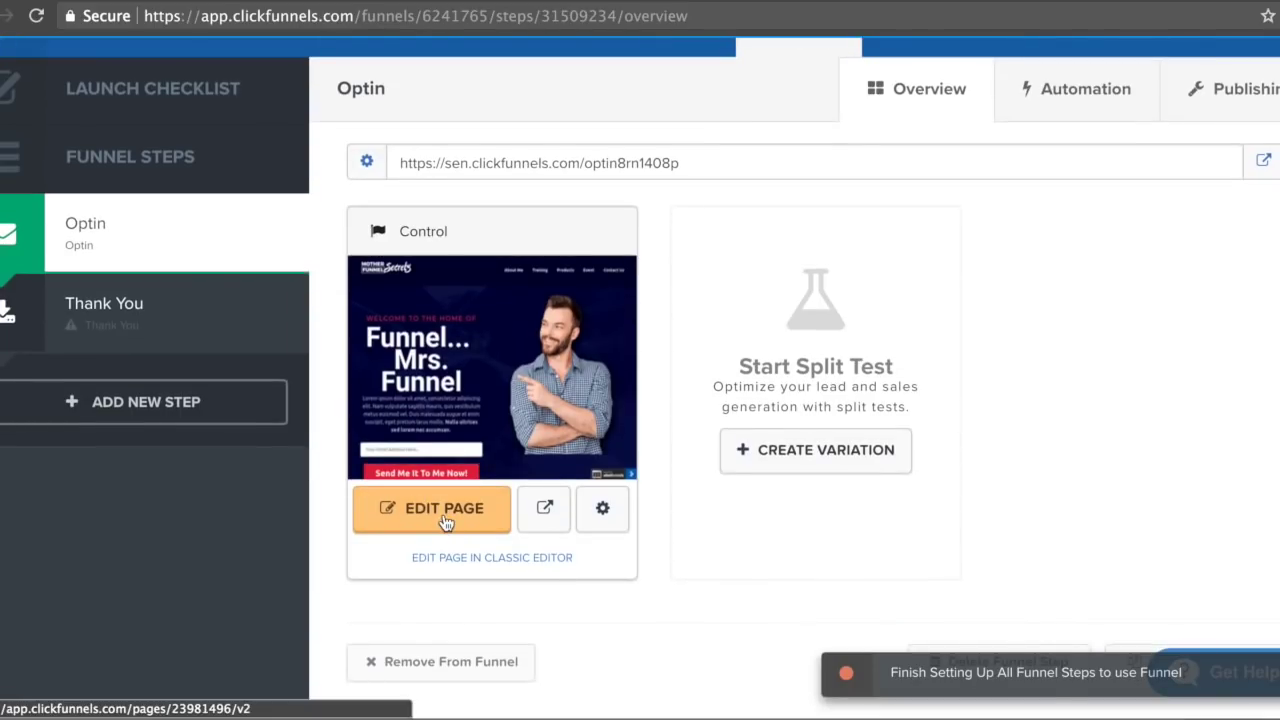
scroll(340, 291, up, 1)
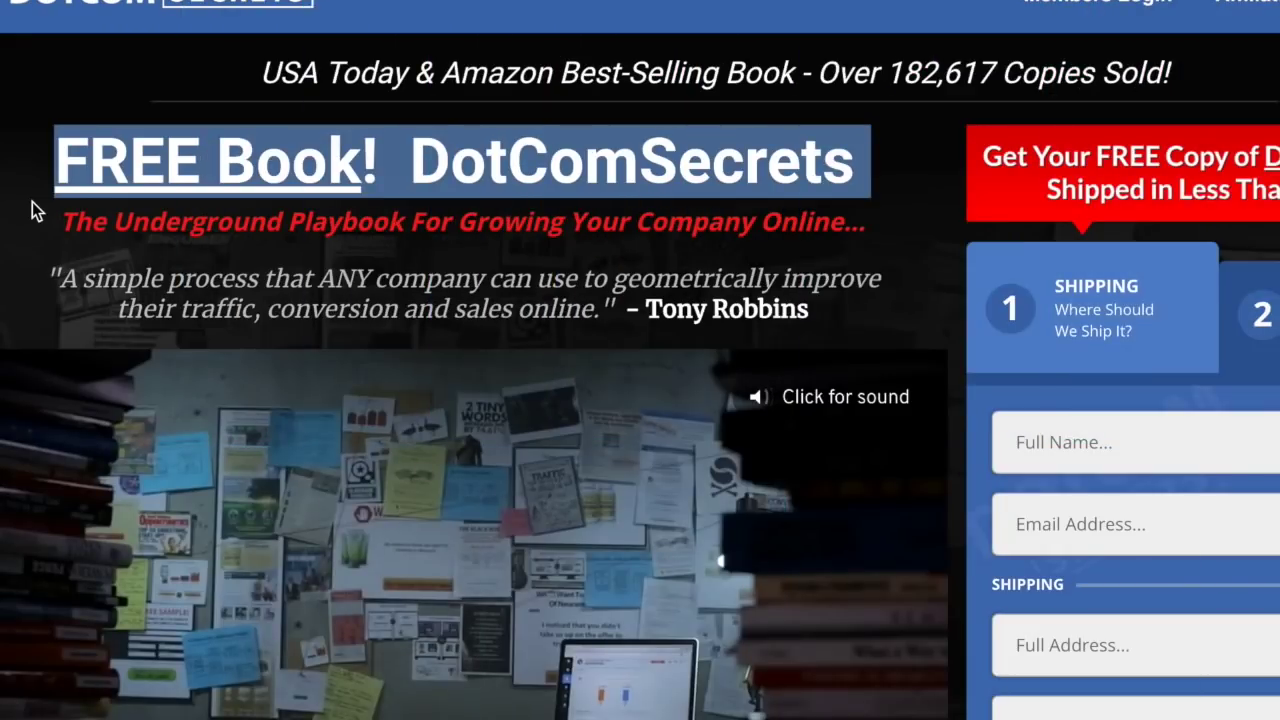
- Highlight the copies-sold banner figure and the FREE Book! DotComSecrets headline
click(619, 96)
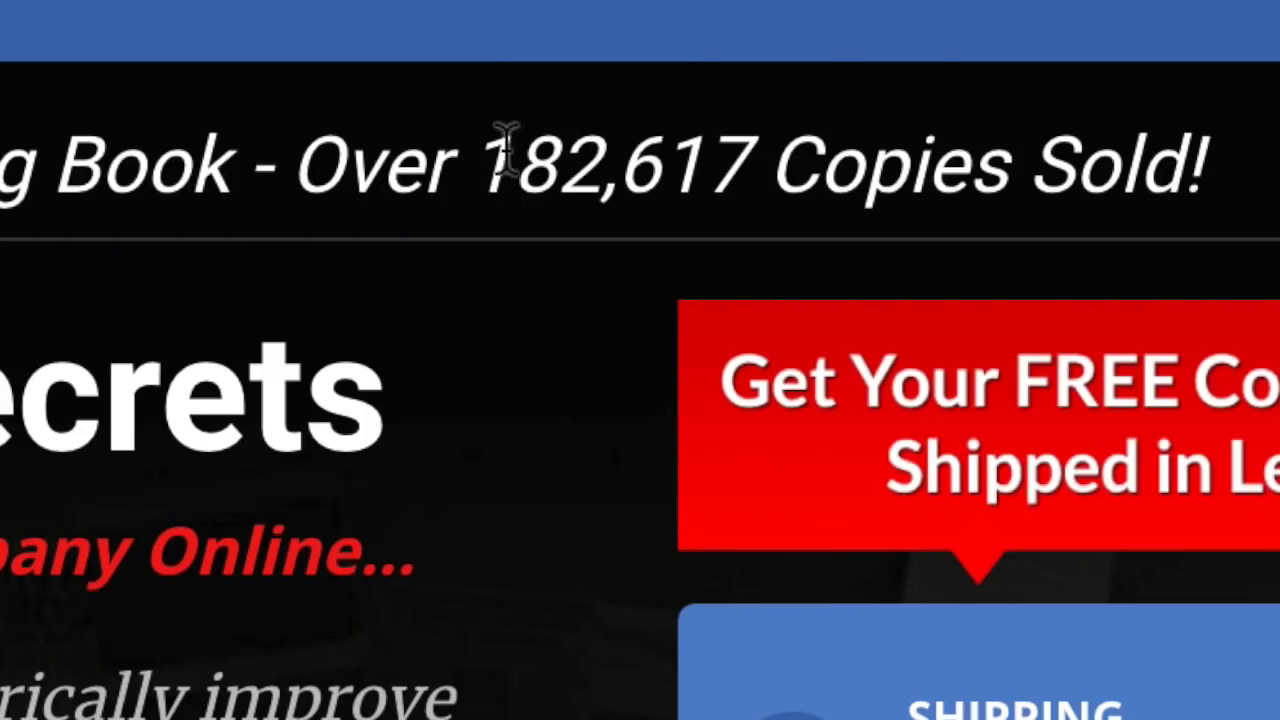
drag(506, 150, 849, 173)
click(943, 129)
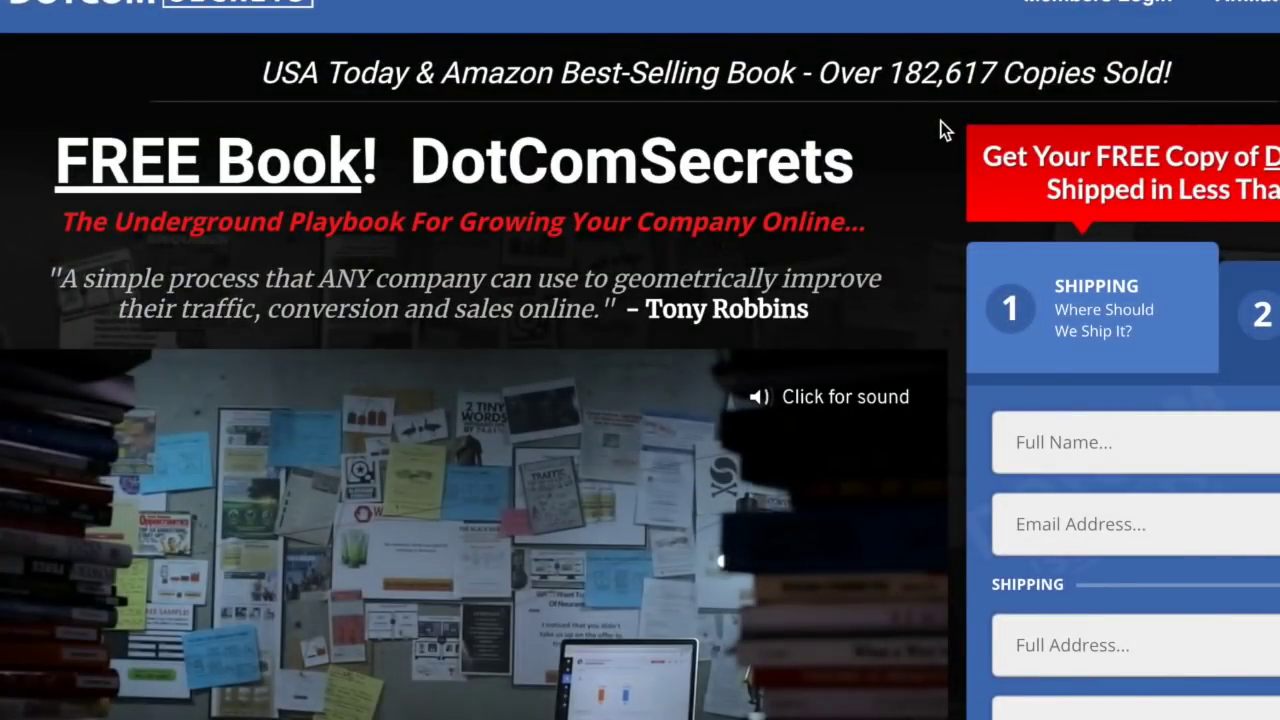
drag(941, 121, 32, 202)
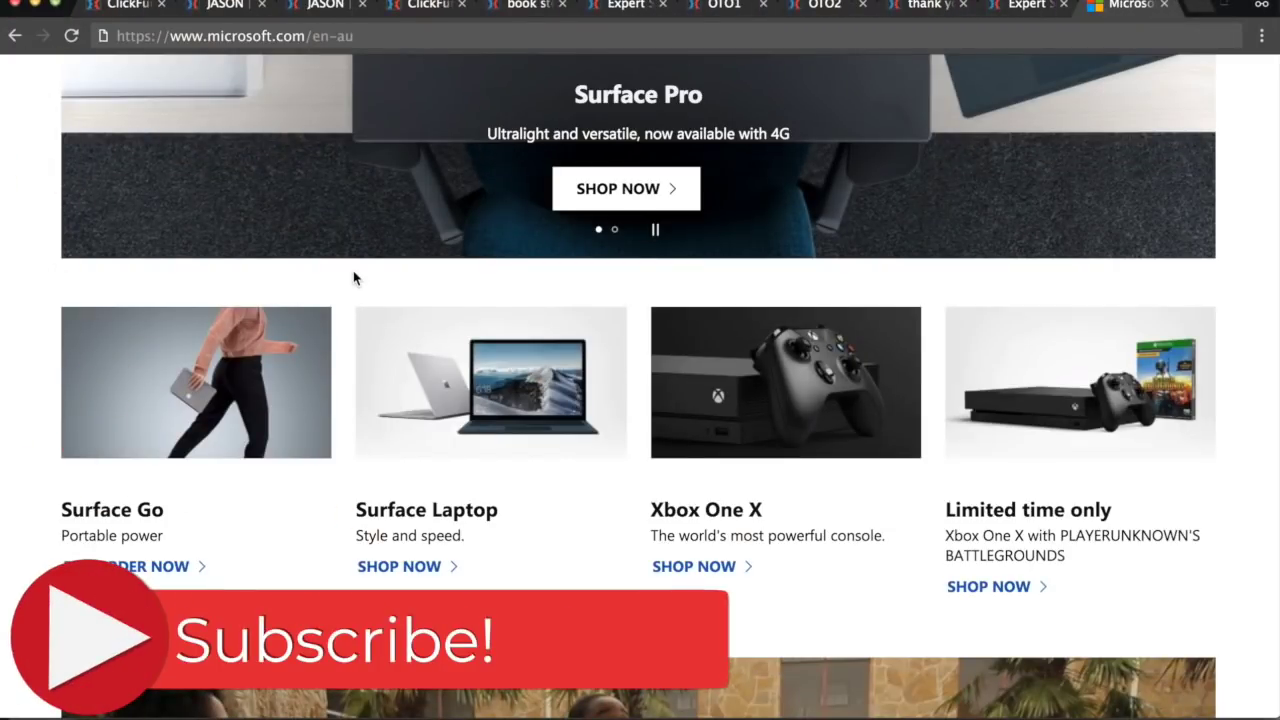
- Look over the Expert Secrets Book funnel, then return to the Lead Magnet funnel overview
click(112, 6)
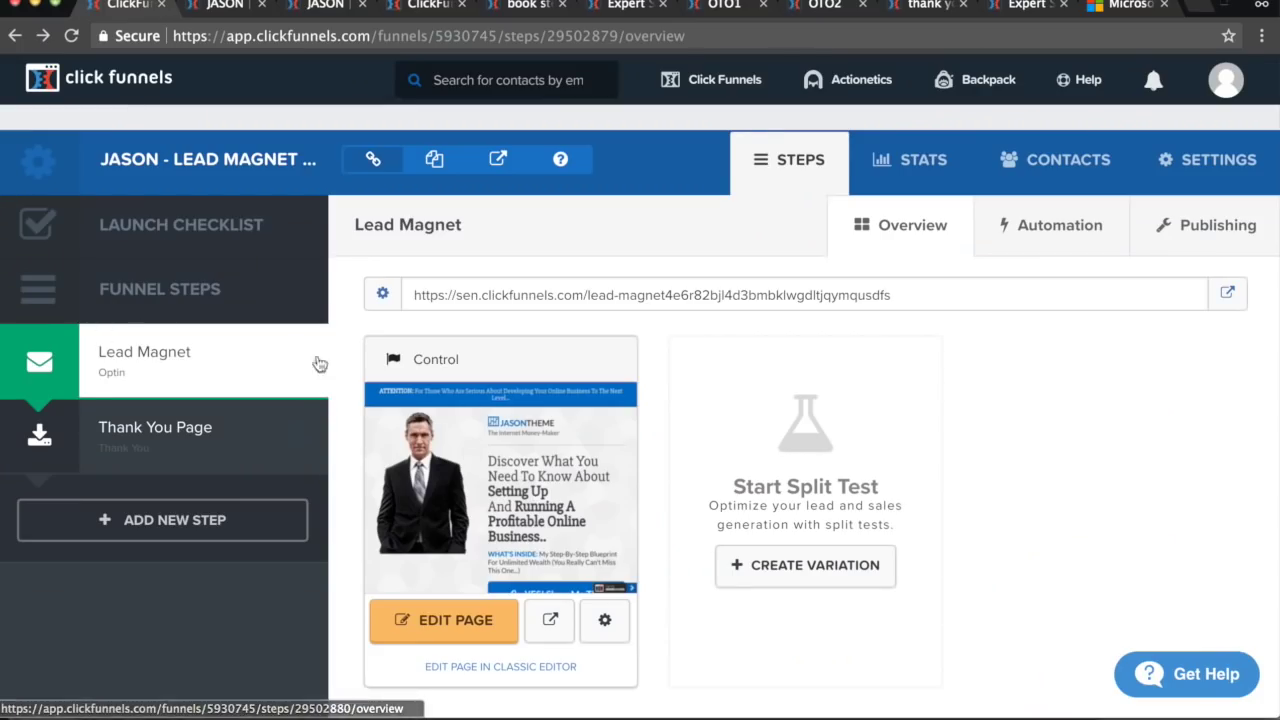
mouse_move(327, 358)
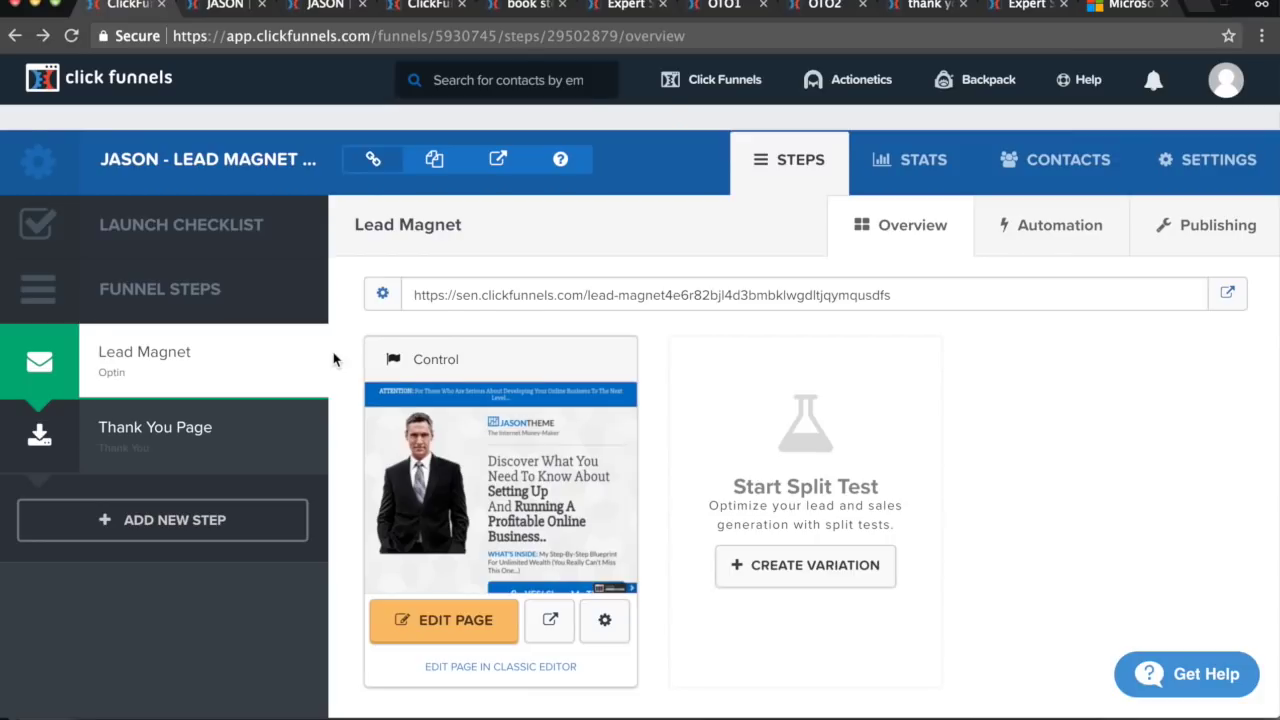
key(super+4)
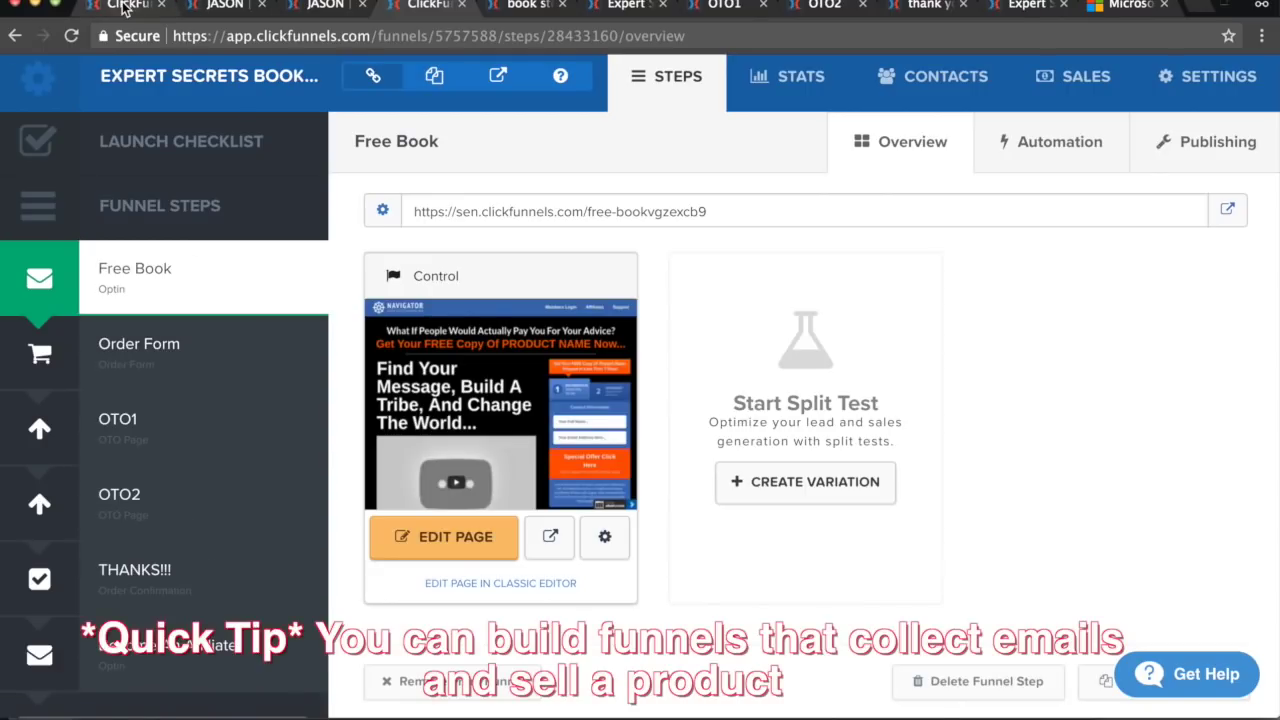
click(125, 6)
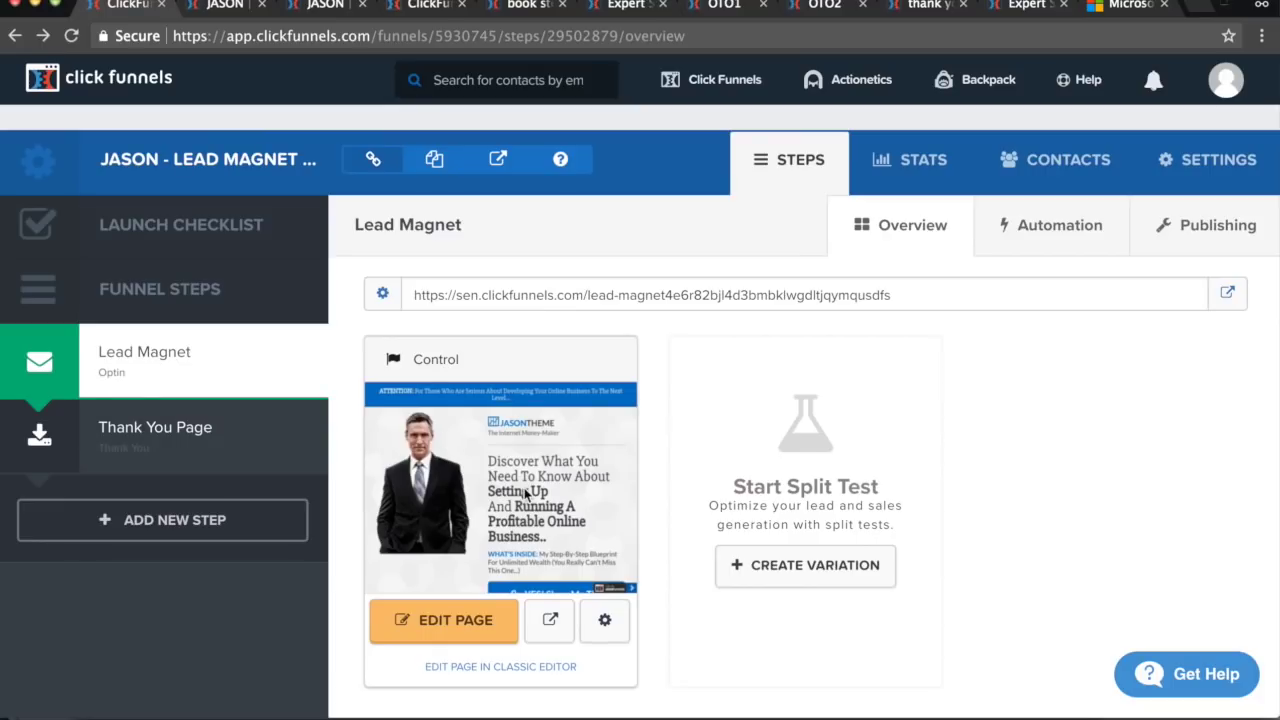
- Open the lead magnet page in the editor and review it alongside the thank-you page
click(465, 445)
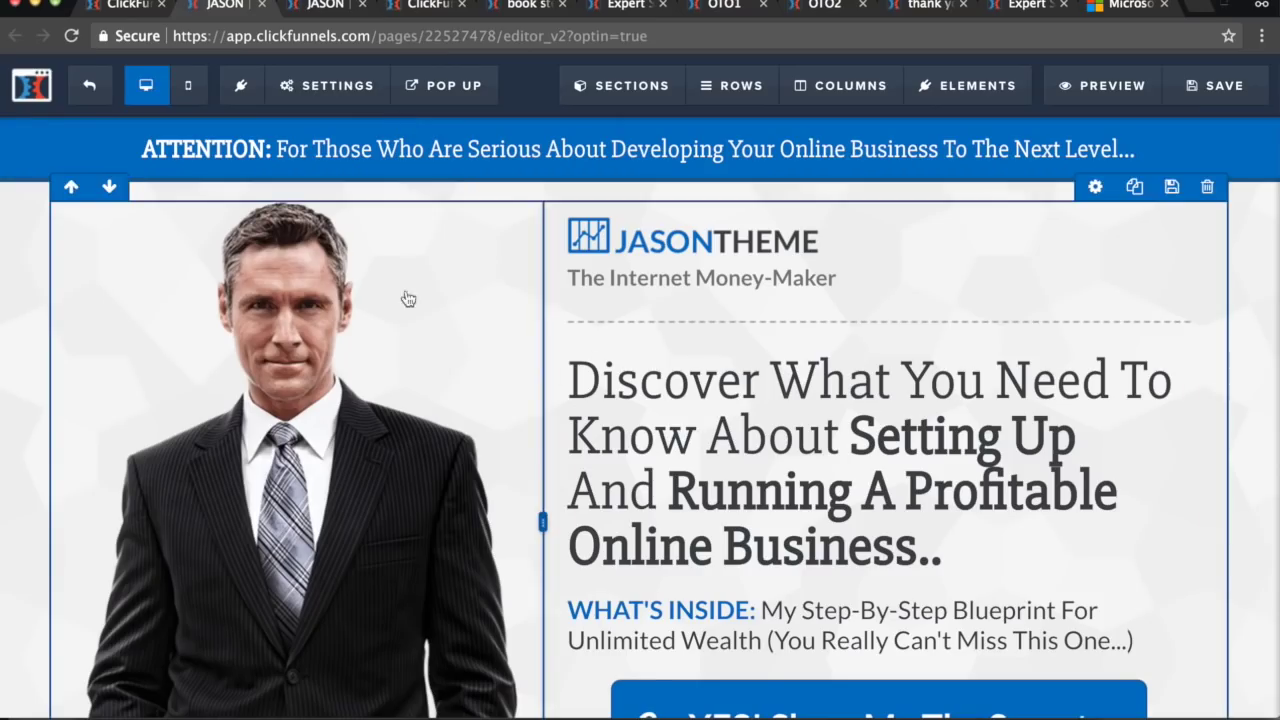
scroll(534, 332, down, 1)
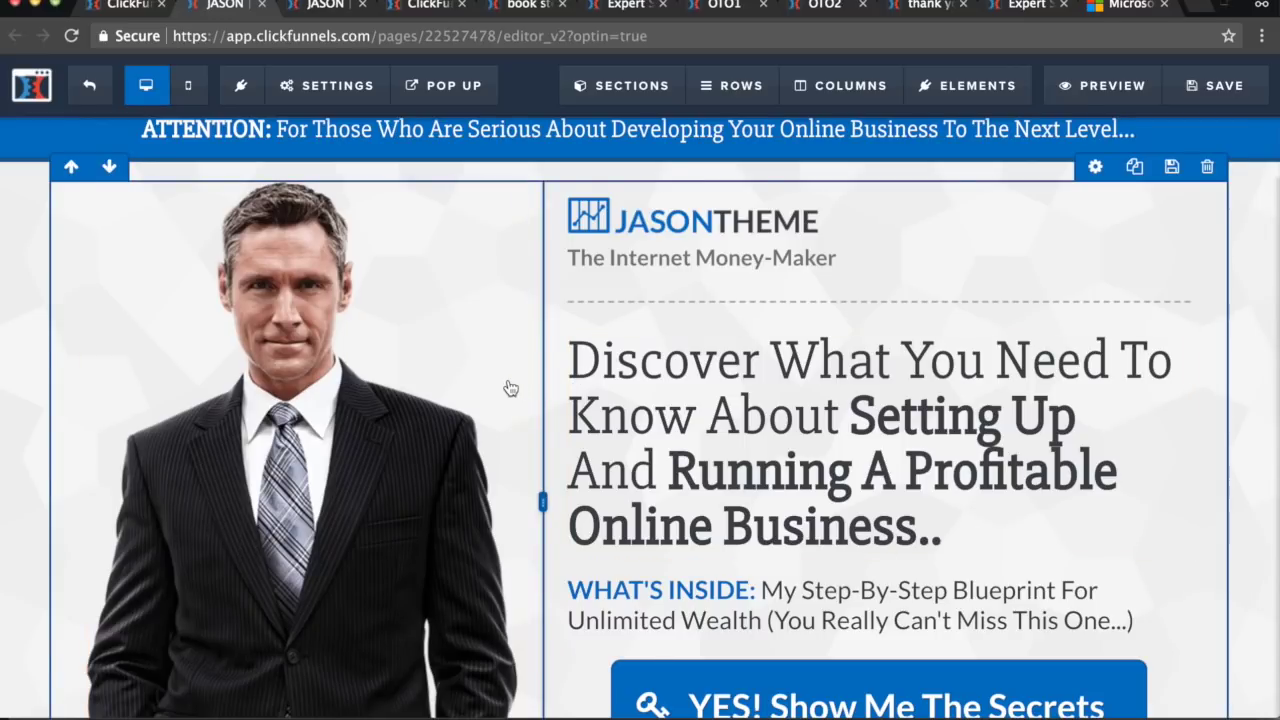
scroll(645, 430, down, 1)
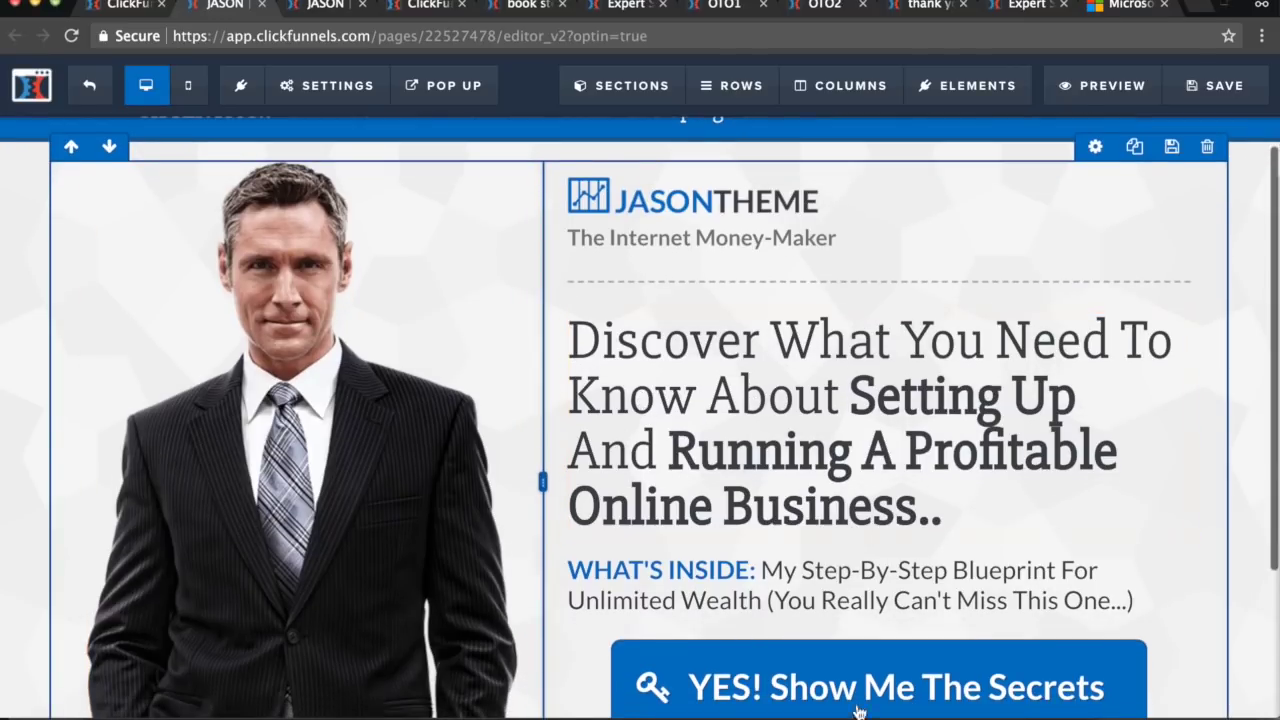
scroll(629, 518, up, 2)
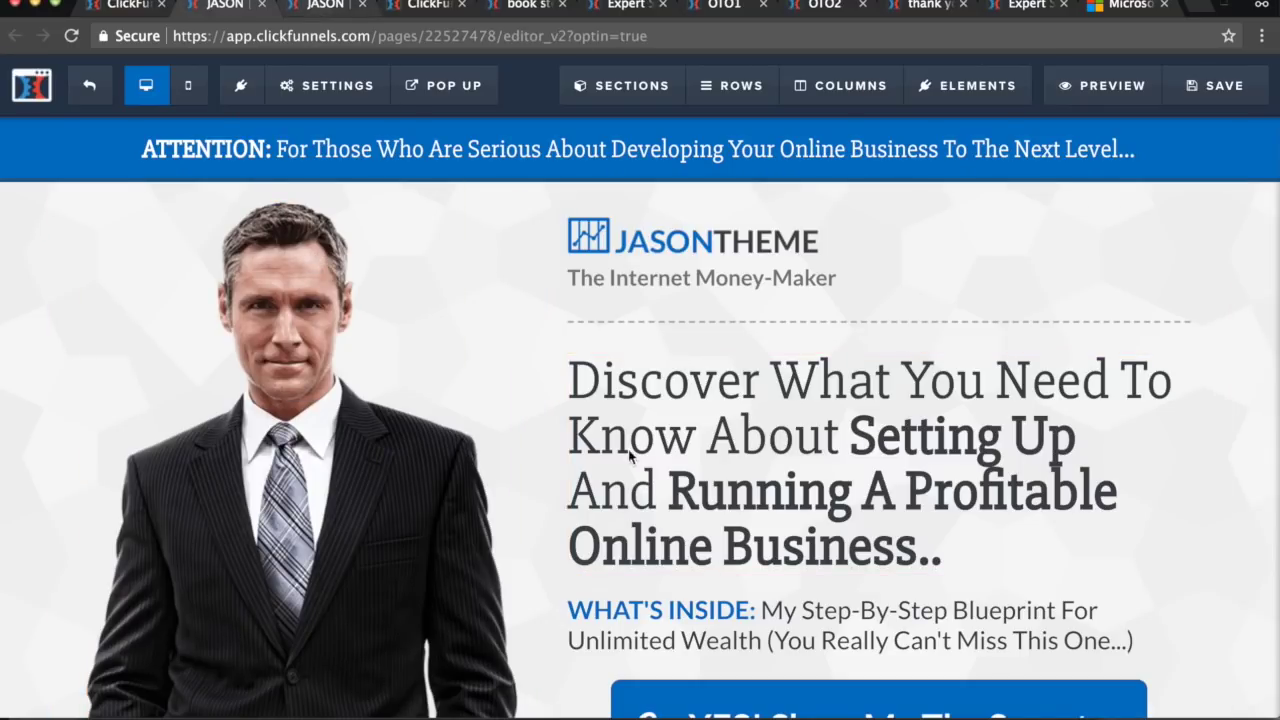
key(ctrl+Tab)
scroll(520, 615, down, 1)
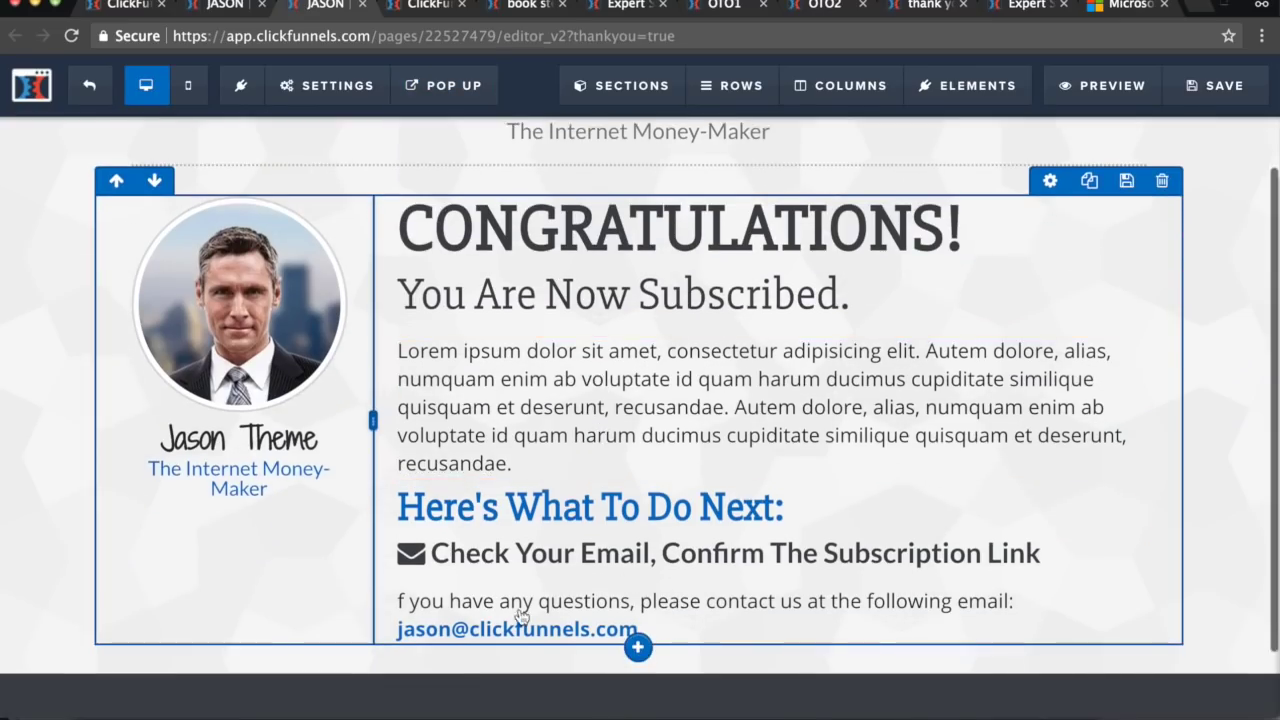
scroll(427, 472, up, 1)
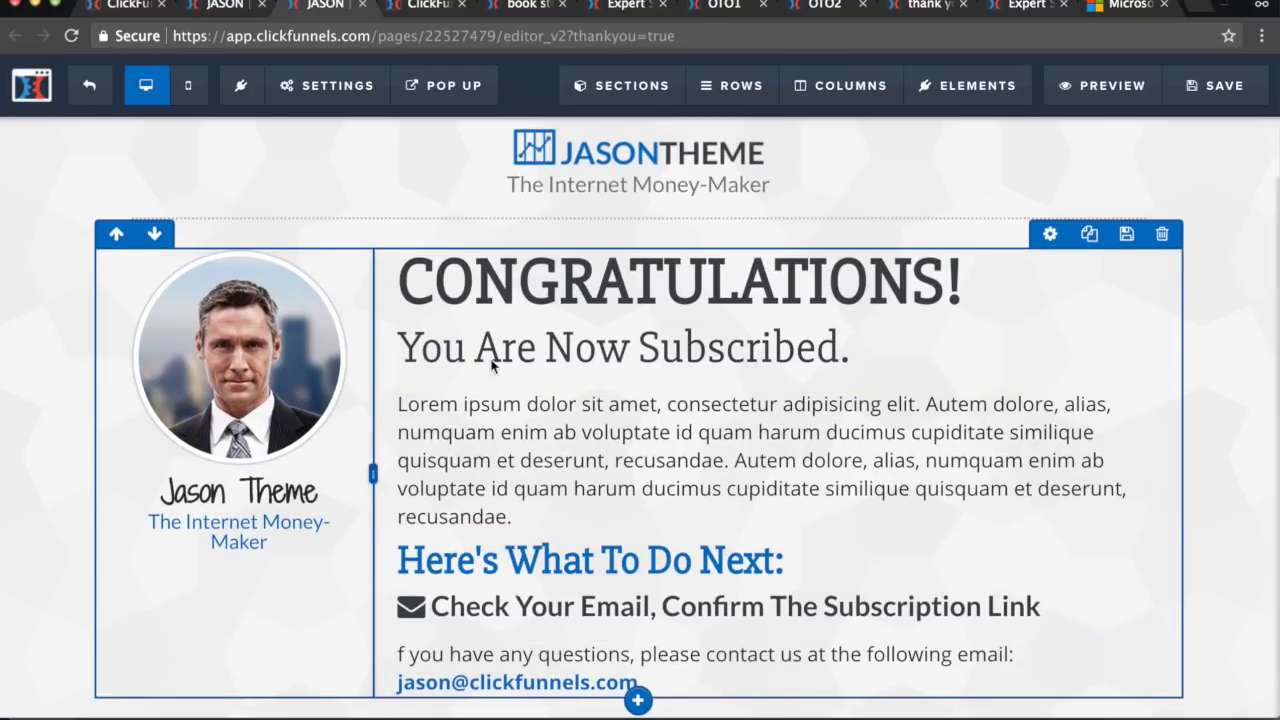
scroll(650, 405, up, 1)
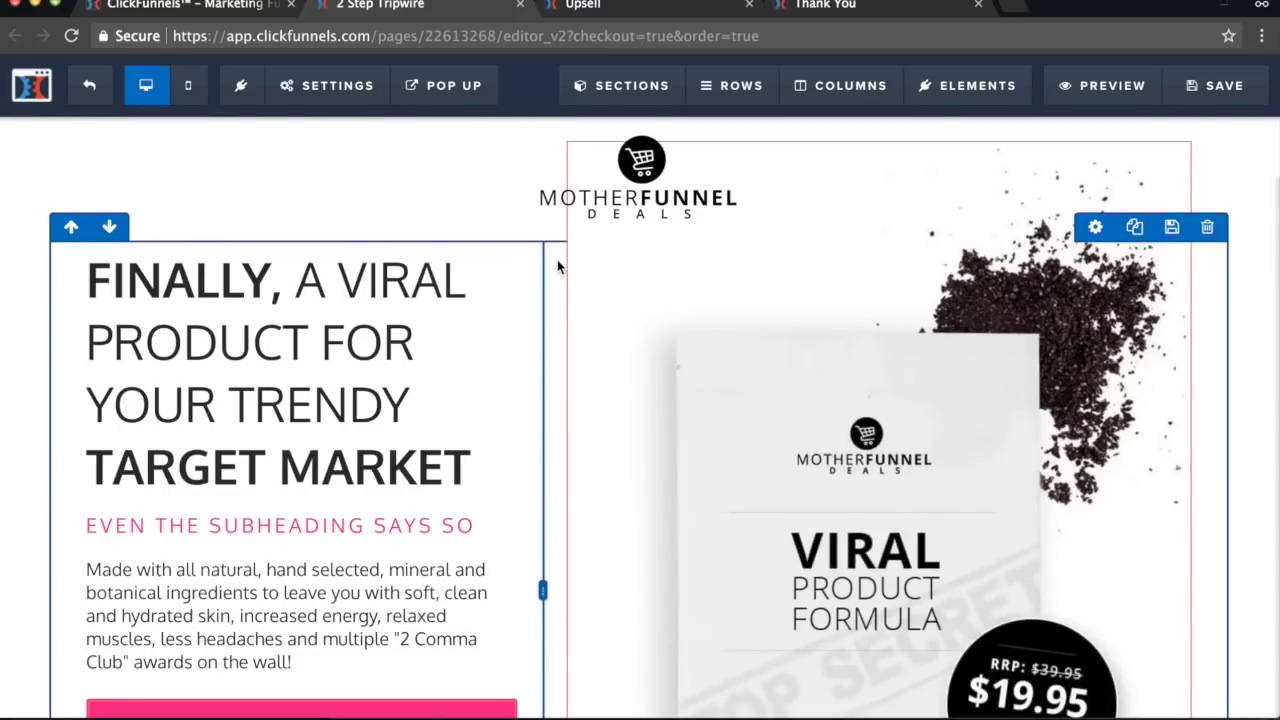
scroll(558, 266, down, 10)
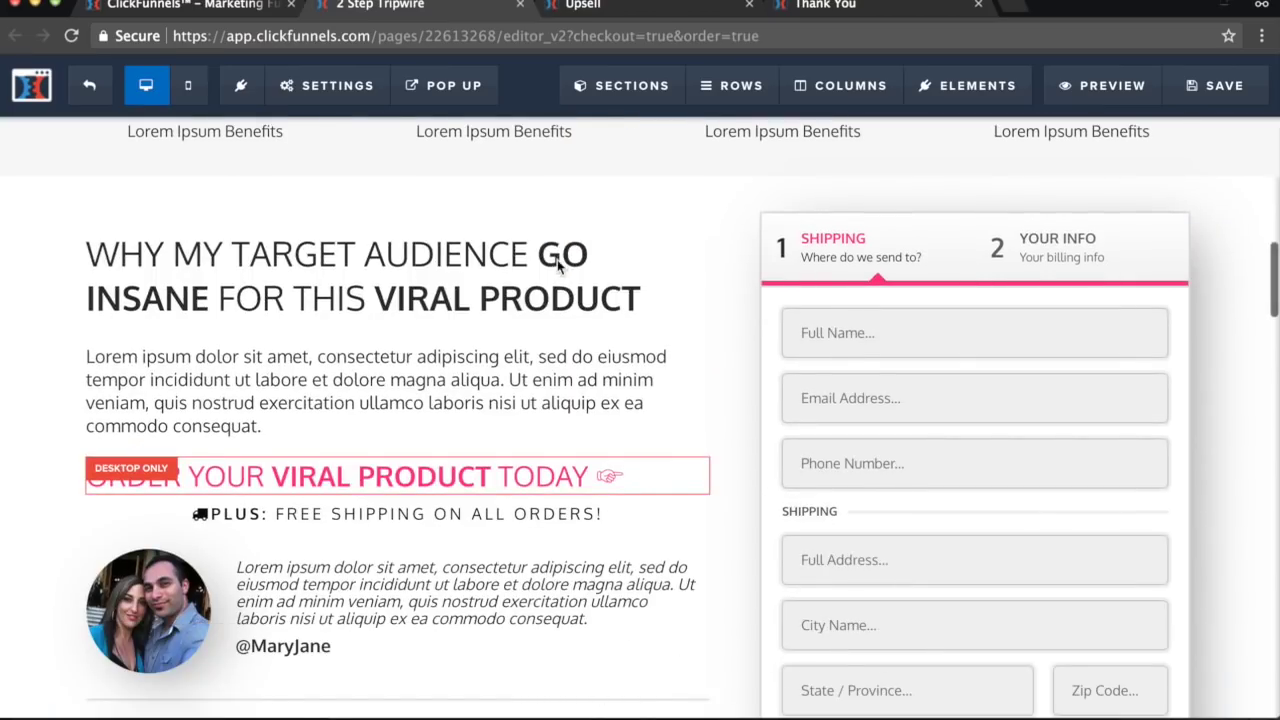
scroll(560, 264, down, 10)
scroll(528, 335, up, 15)
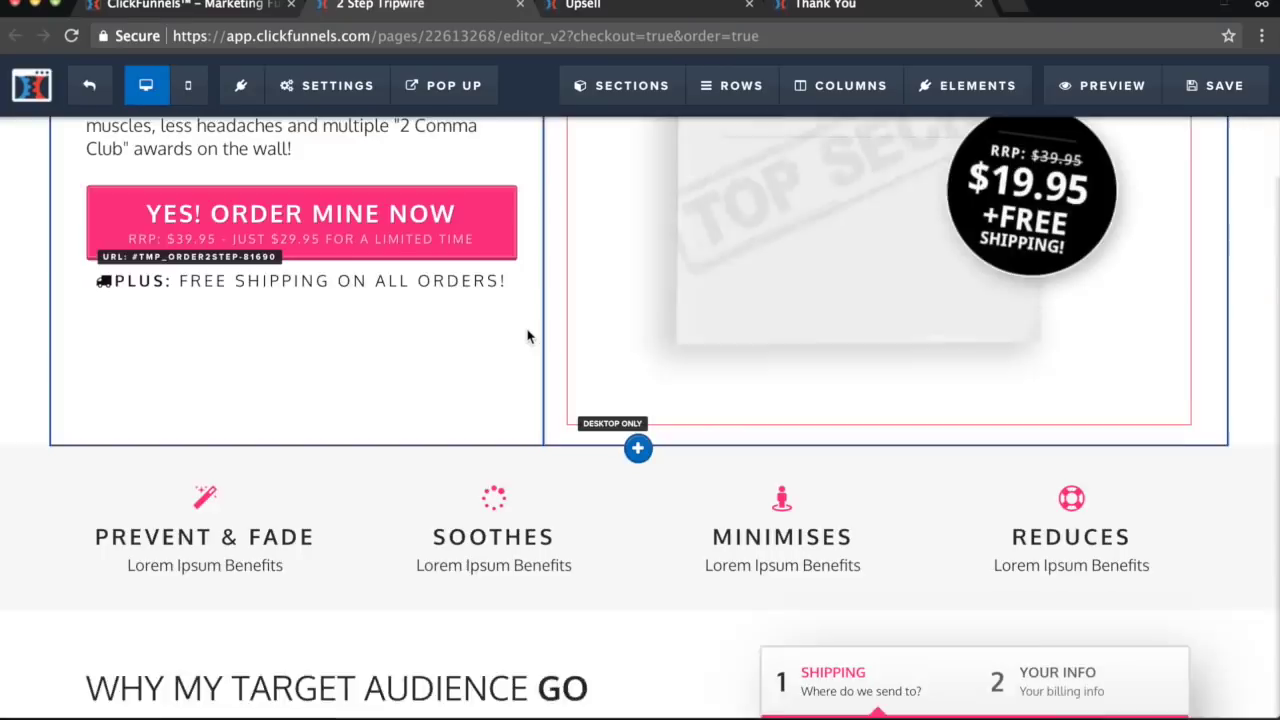
scroll(528, 335, up, 5)
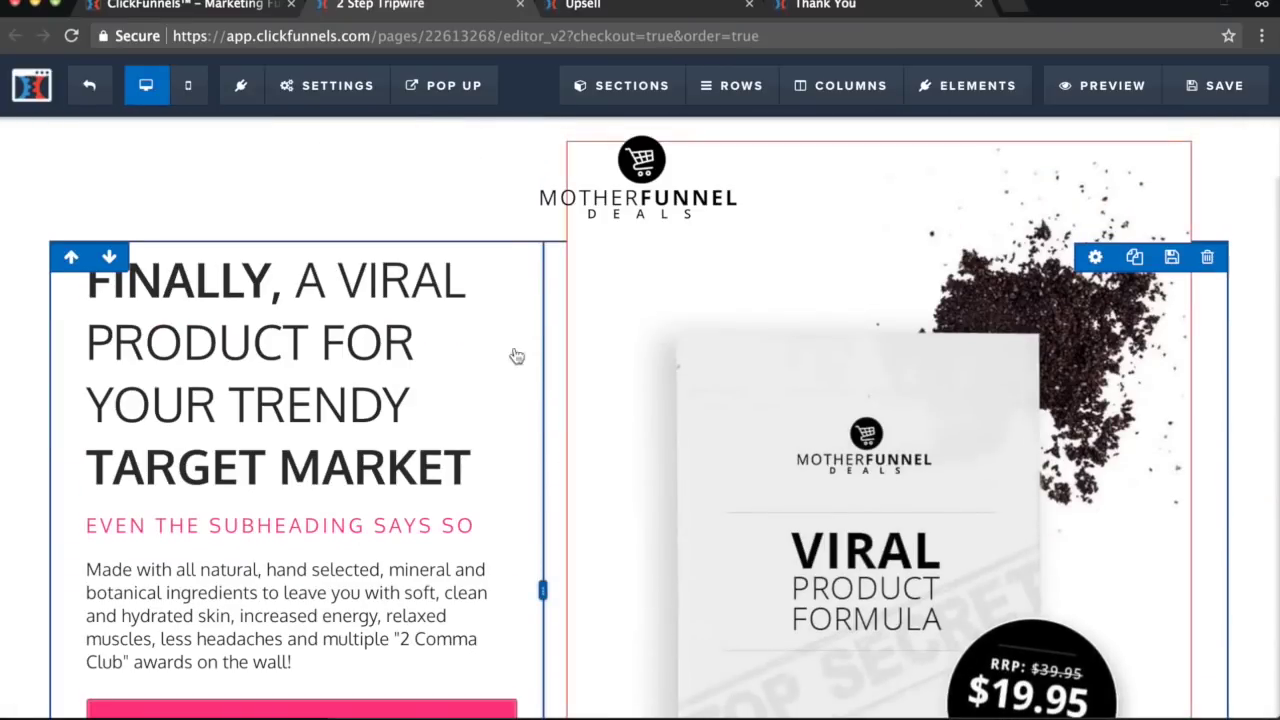
scroll(571, 366, down, 5)
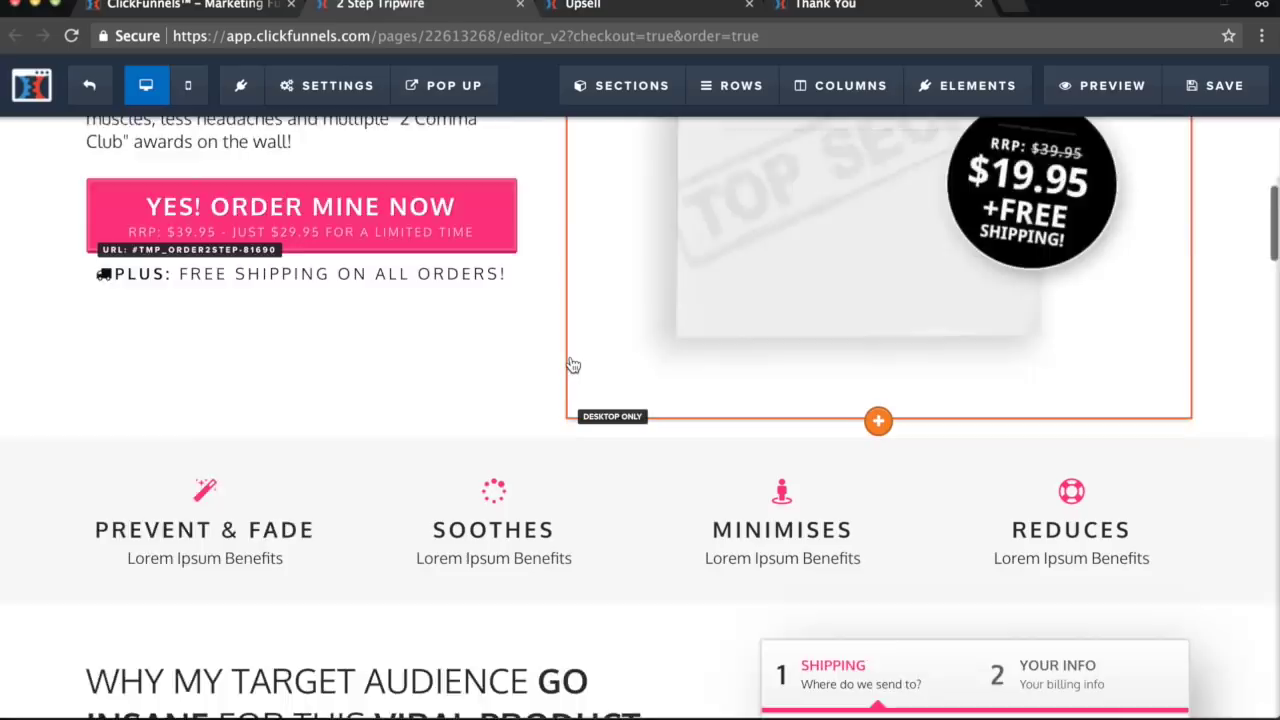
scroll(573, 366, down, 2)
scroll(573, 366, down, 4)
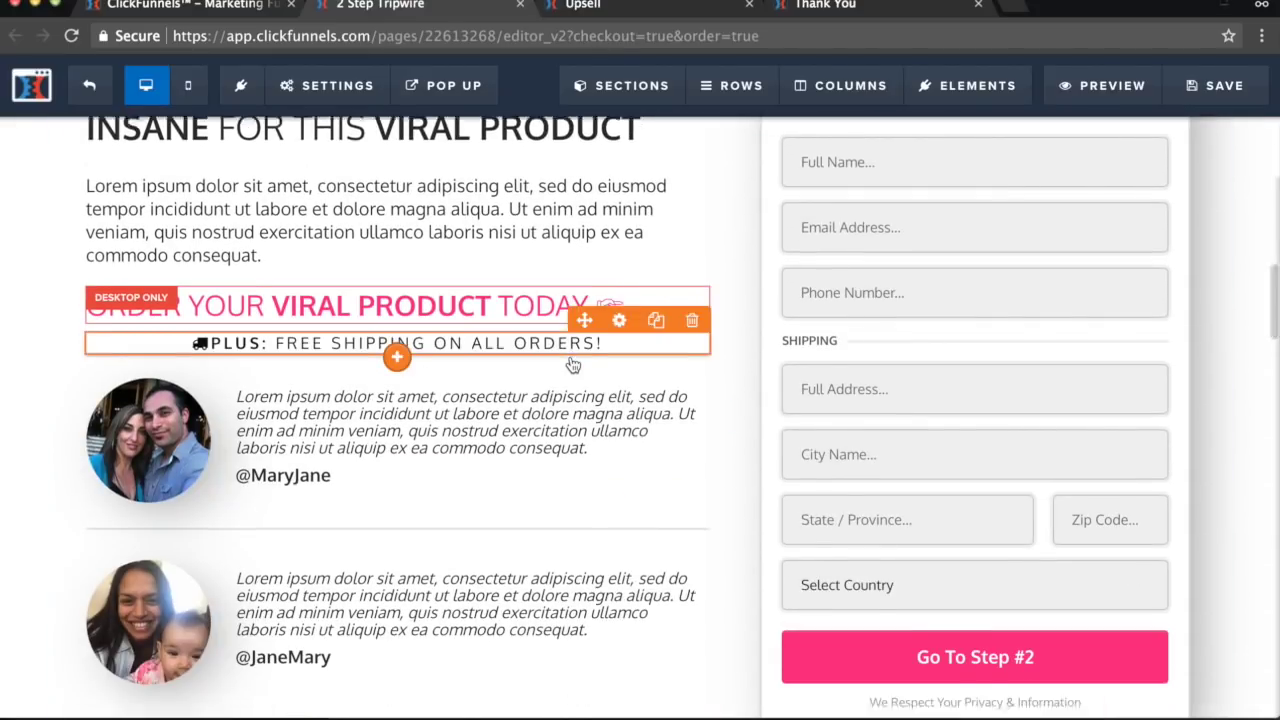
scroll(571, 363, up, 3)
scroll(650, 385, down, 2)
mouse_move(612, 433)
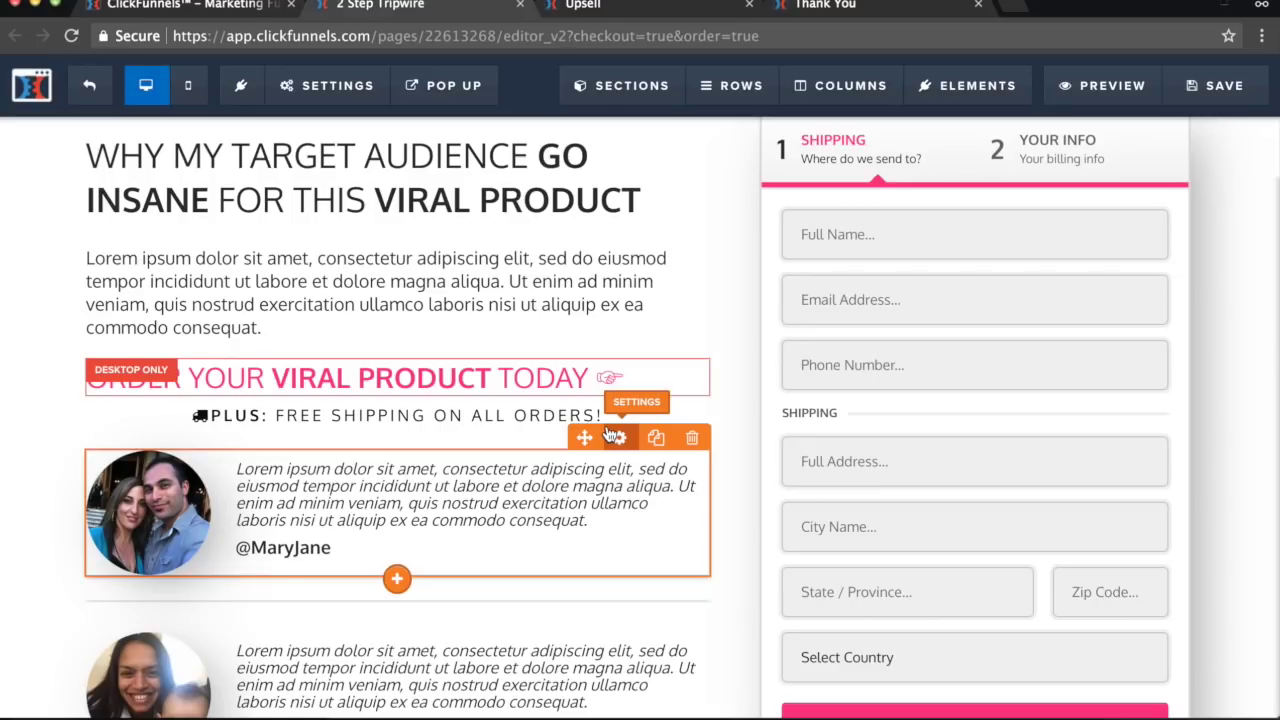
scroll(355, 490, up, 15)
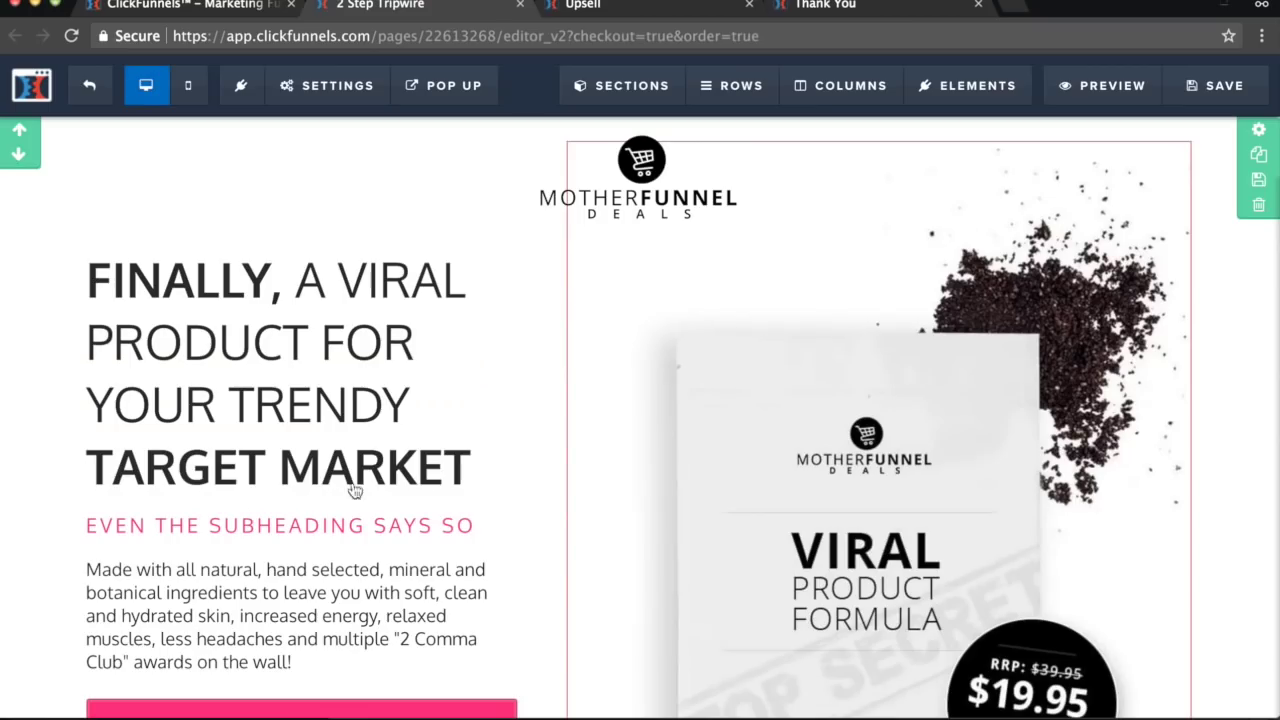
- Rewrite the hero headline to 'Check out my cool product'
click(395, 470)
key(ctrl+a)
text(F)
key(BackSpace)
text(Chec)
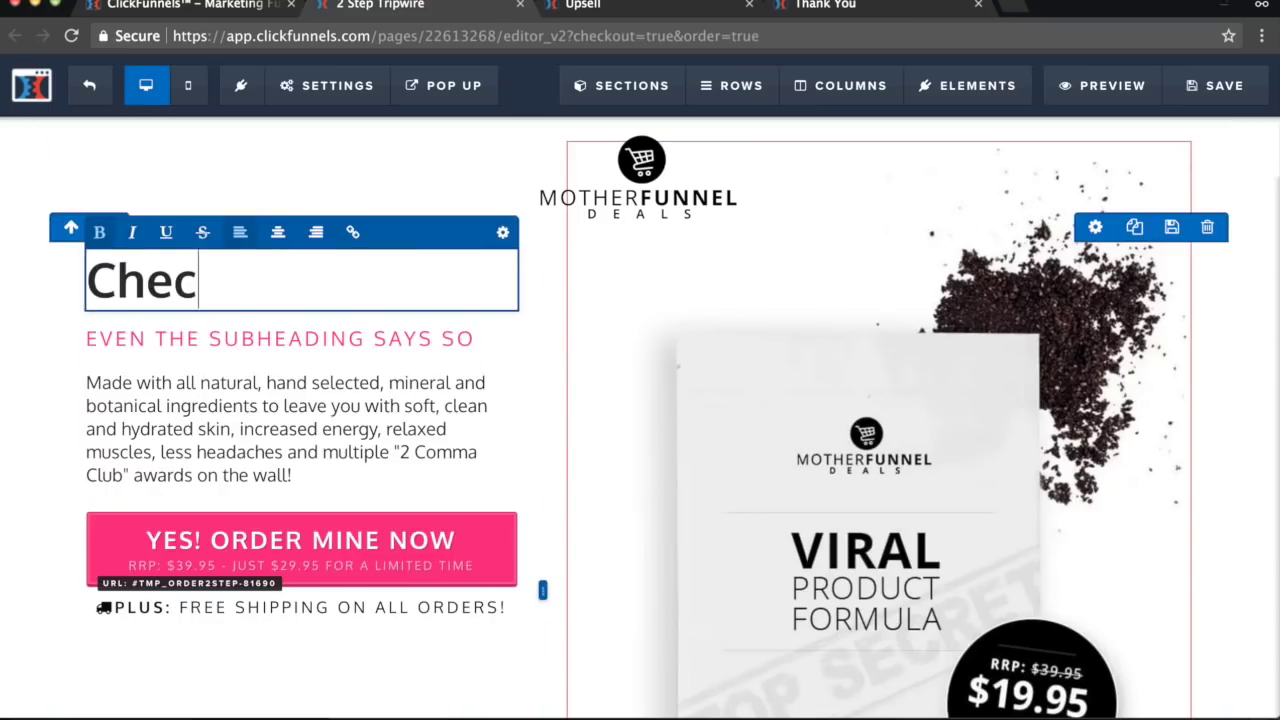
text(k out my cool)
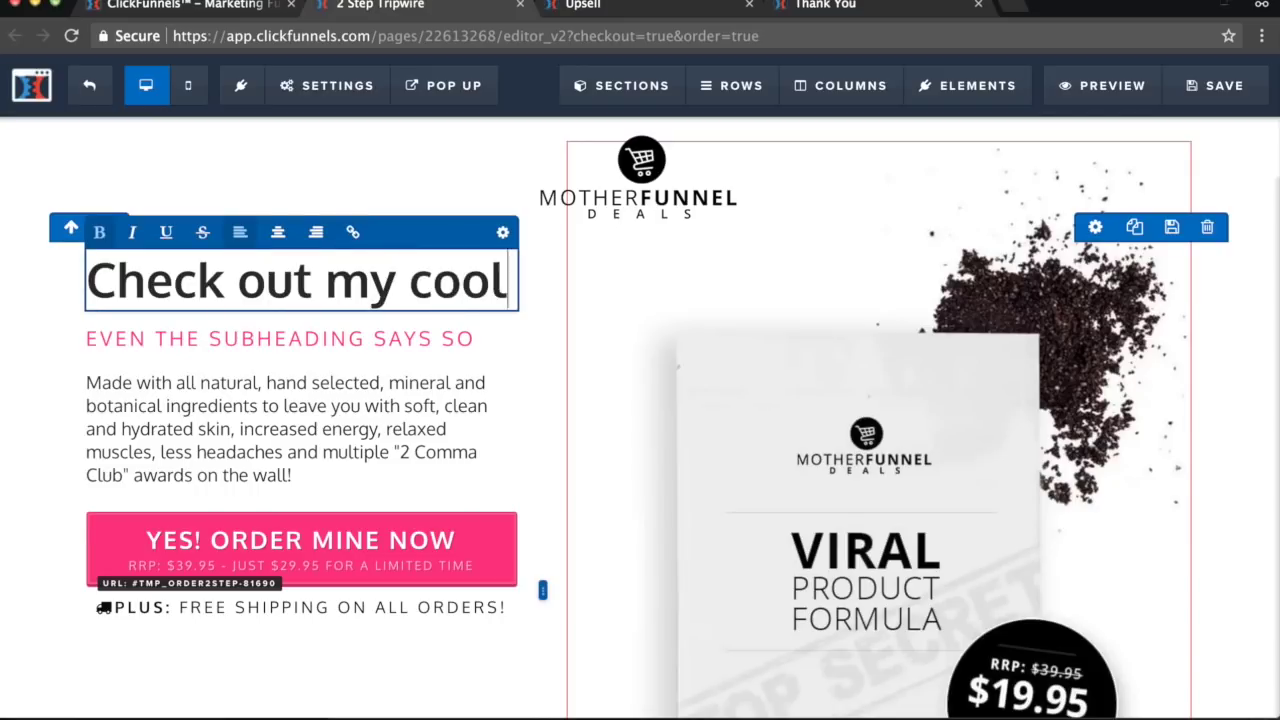
text( product)
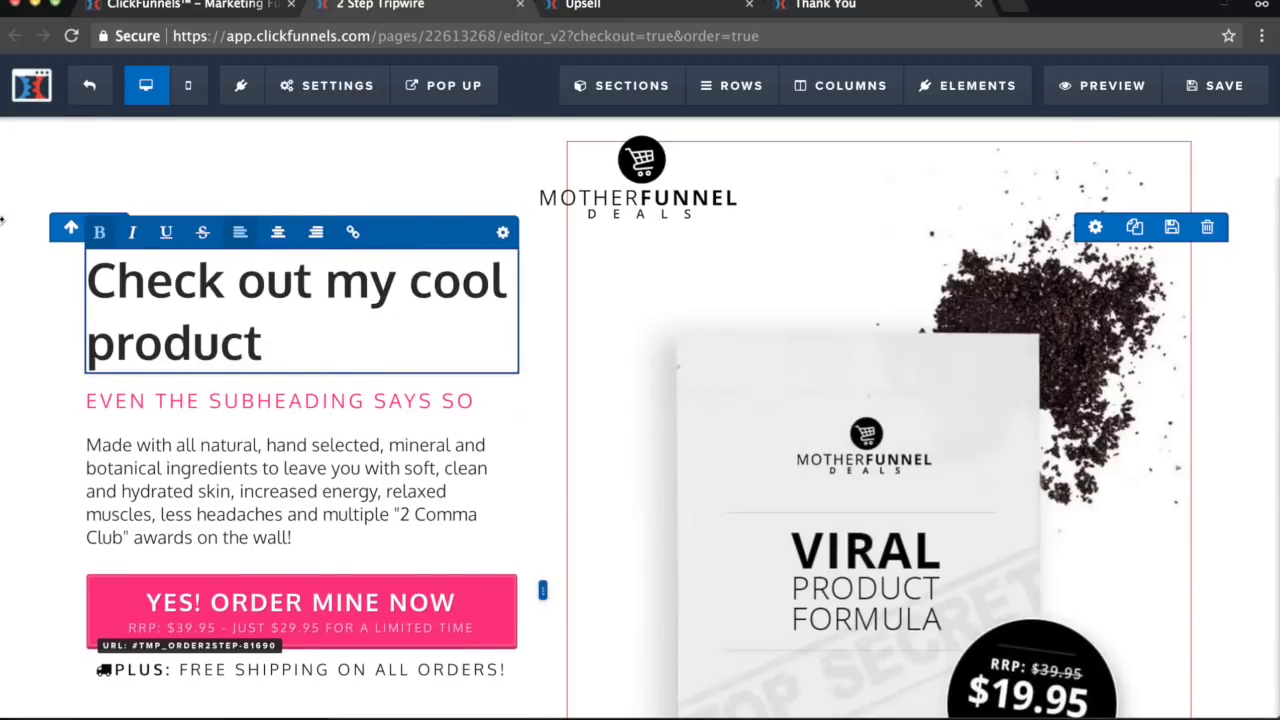
- Open the guarantee image's settings and image library, then delete the headline
scroll(57, 363, down, 10)
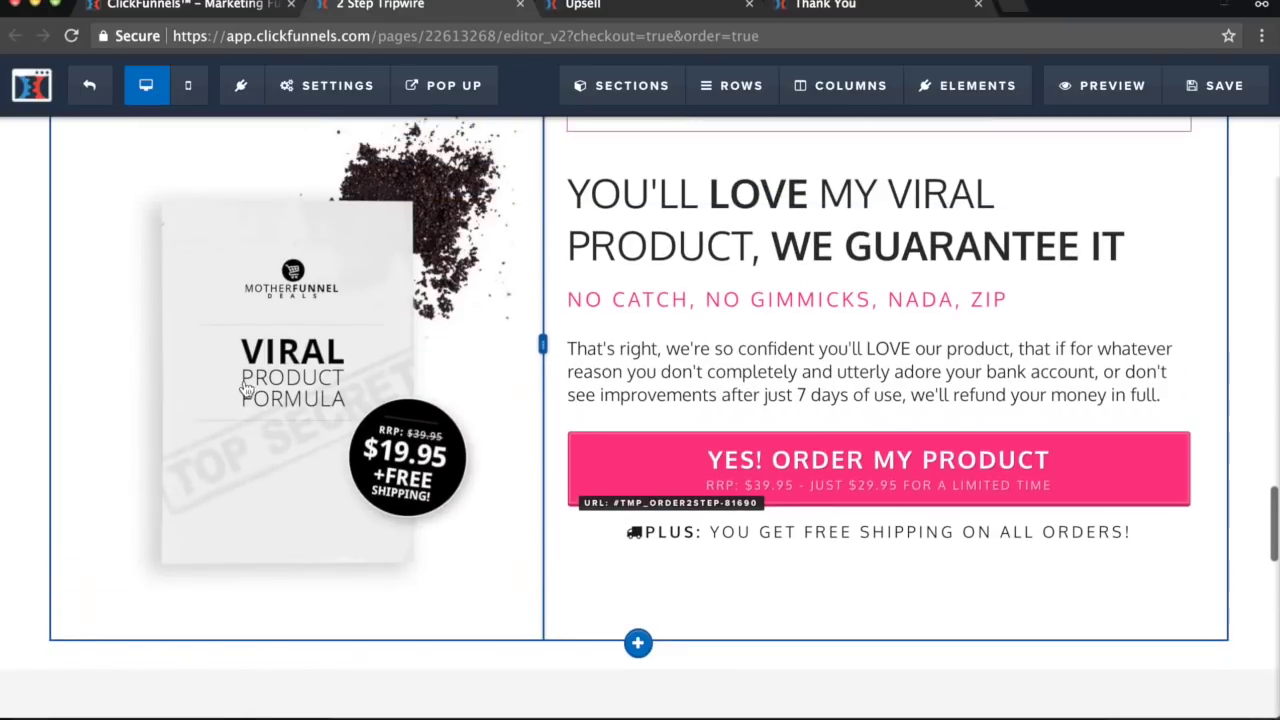
click(291, 358)
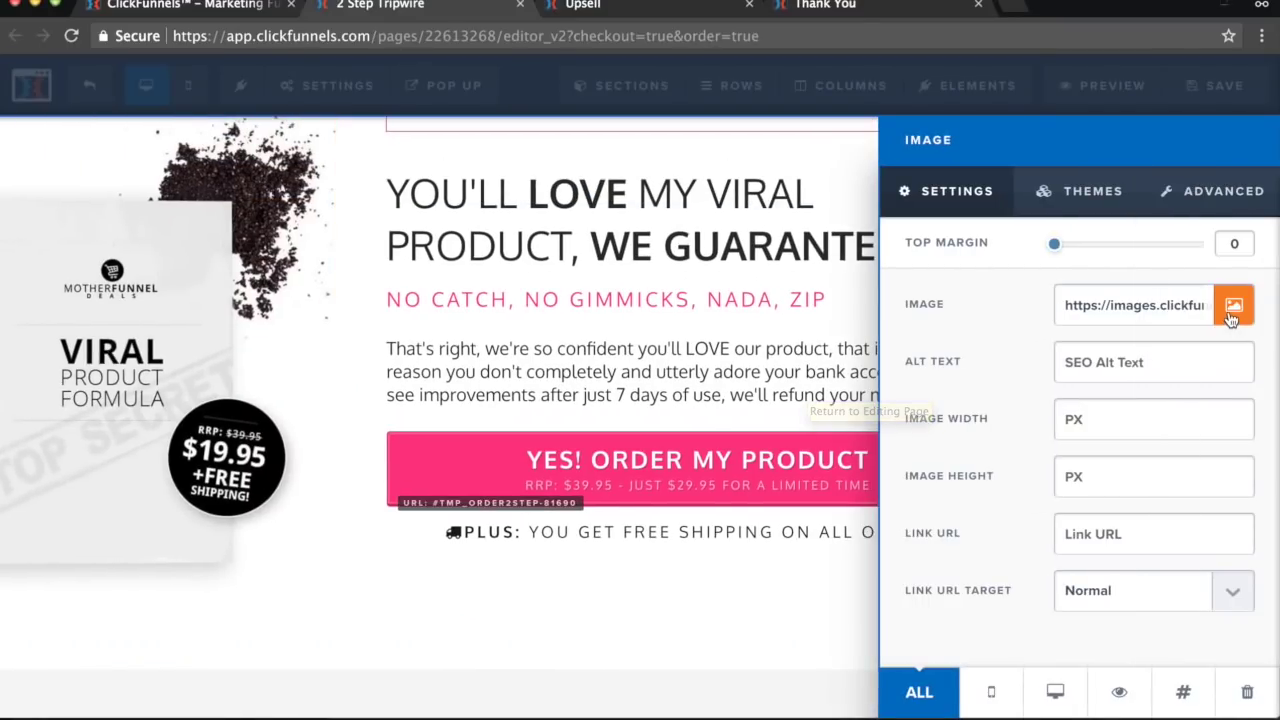
click(1232, 312)
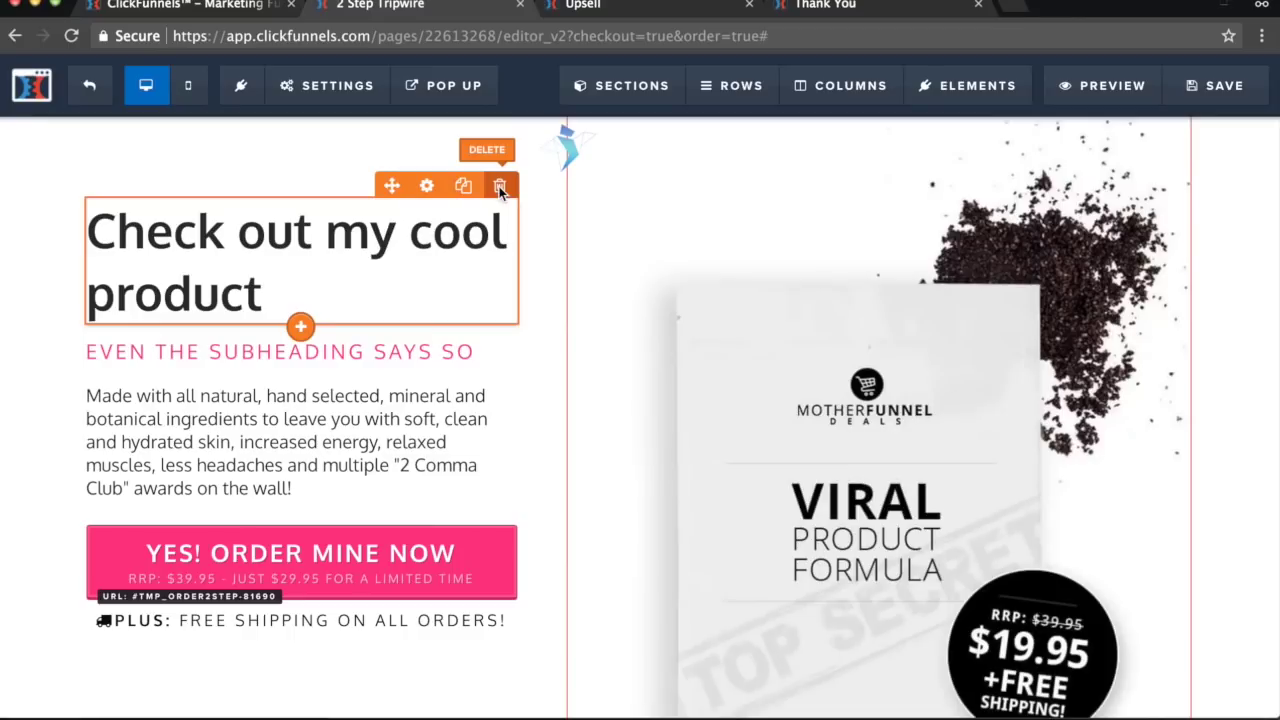
click(500, 188)
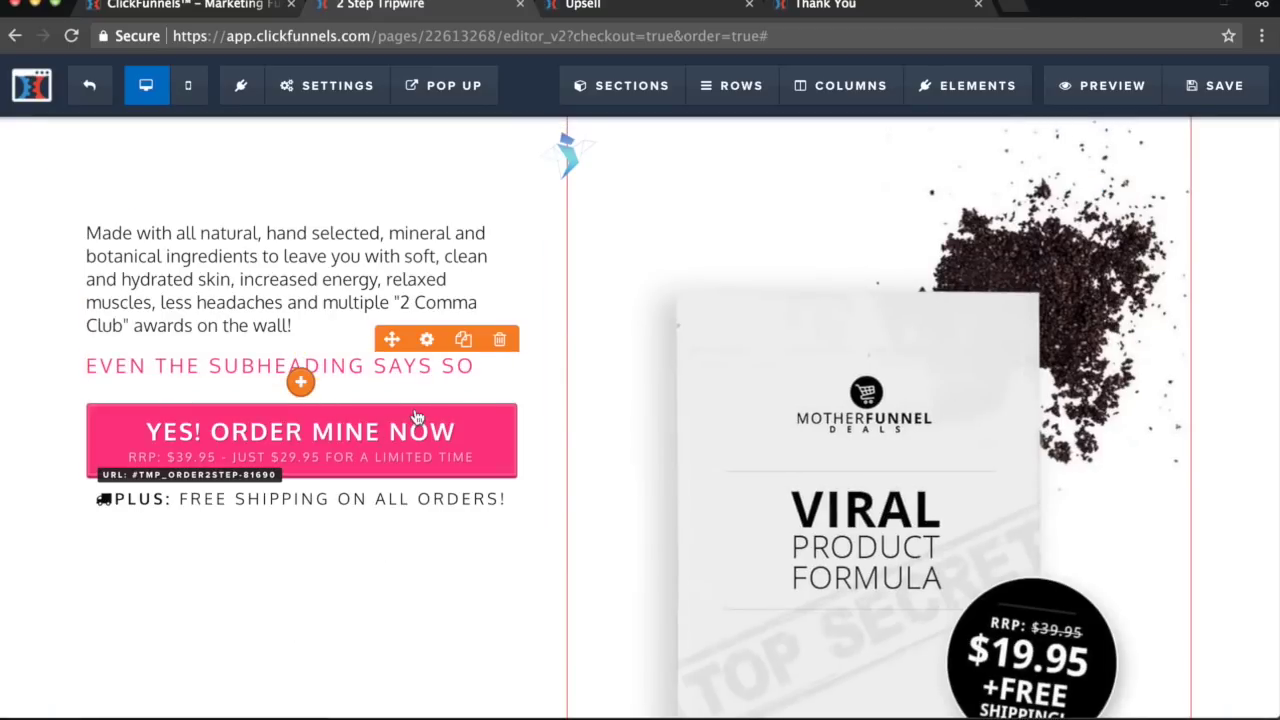
- Move the YES! ORDER MINE NOW button above the 'Even the subheading says so' line
mouse_move(391, 386)
drag(391, 386, 335, 335)
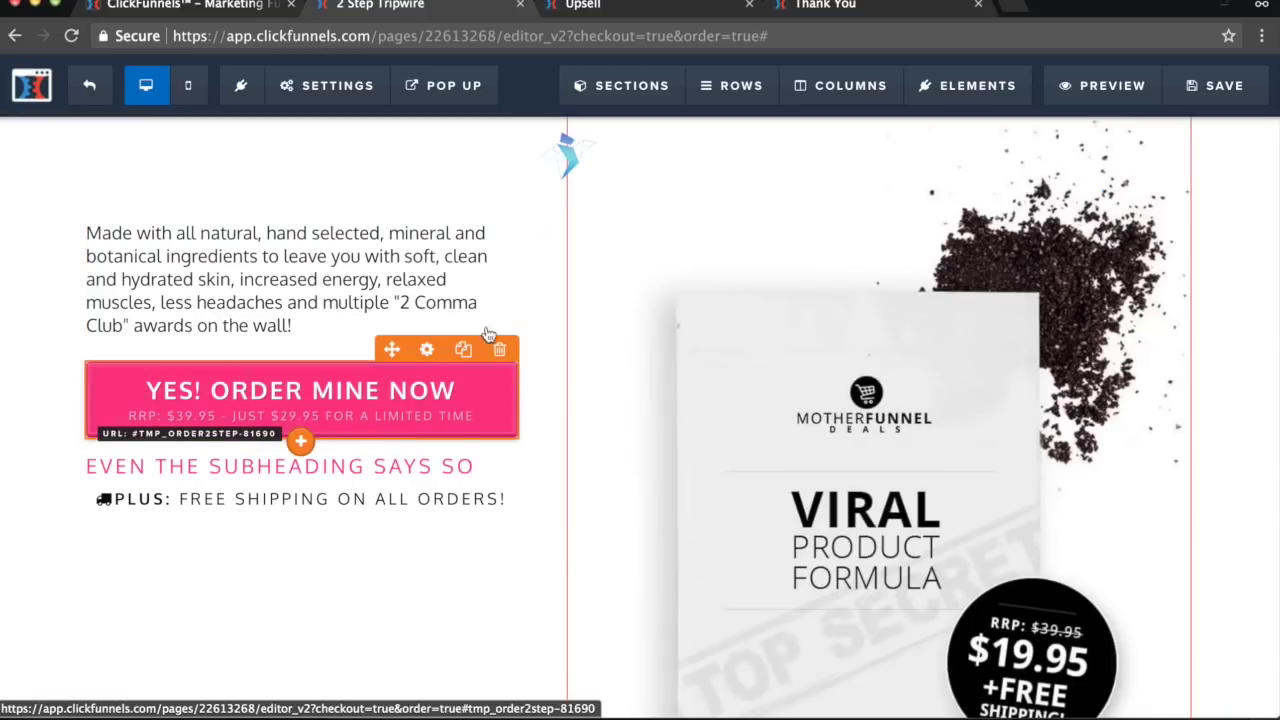
scroll(500, 323, down, 5)
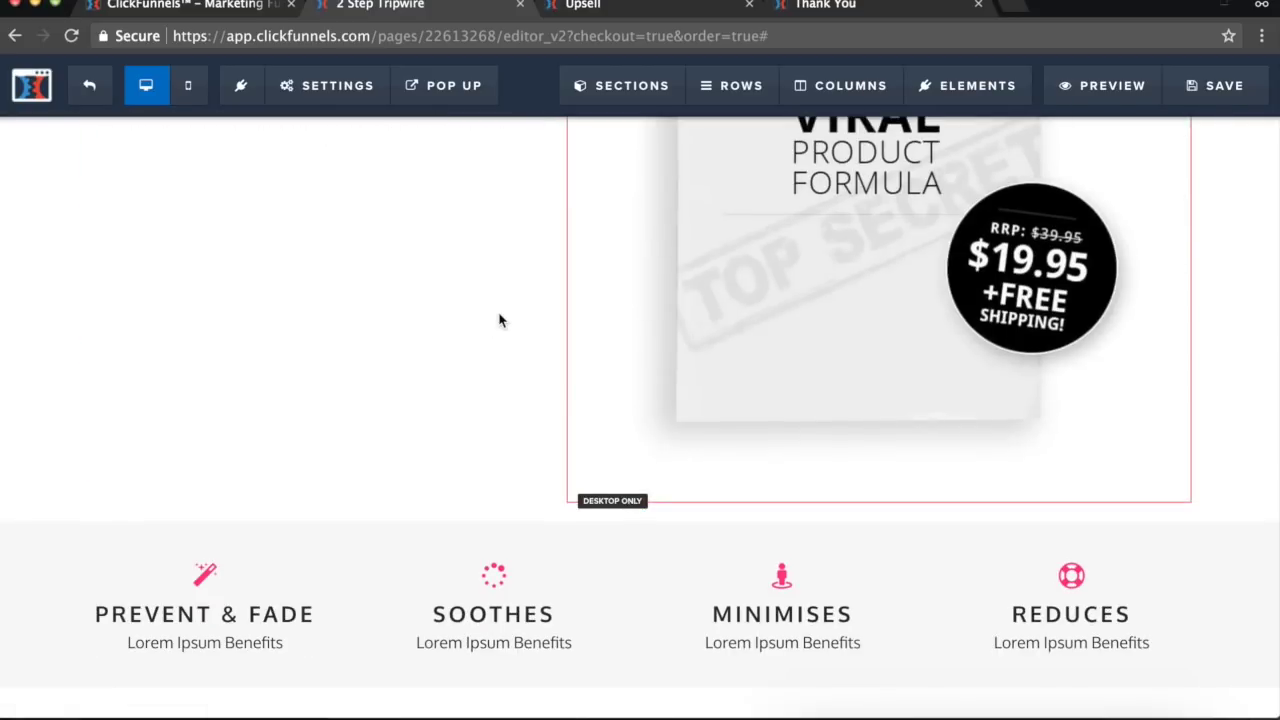
scroll(688, 557, up, 5)
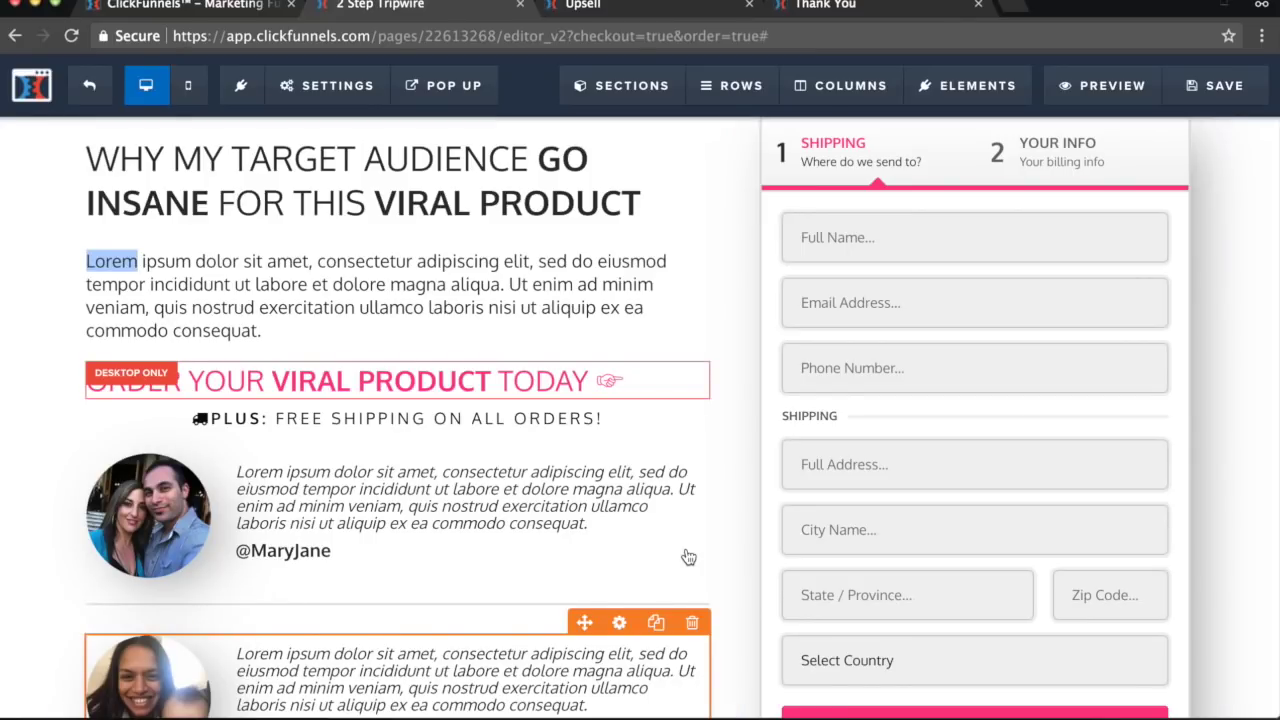
scroll(688, 557, up, 5)
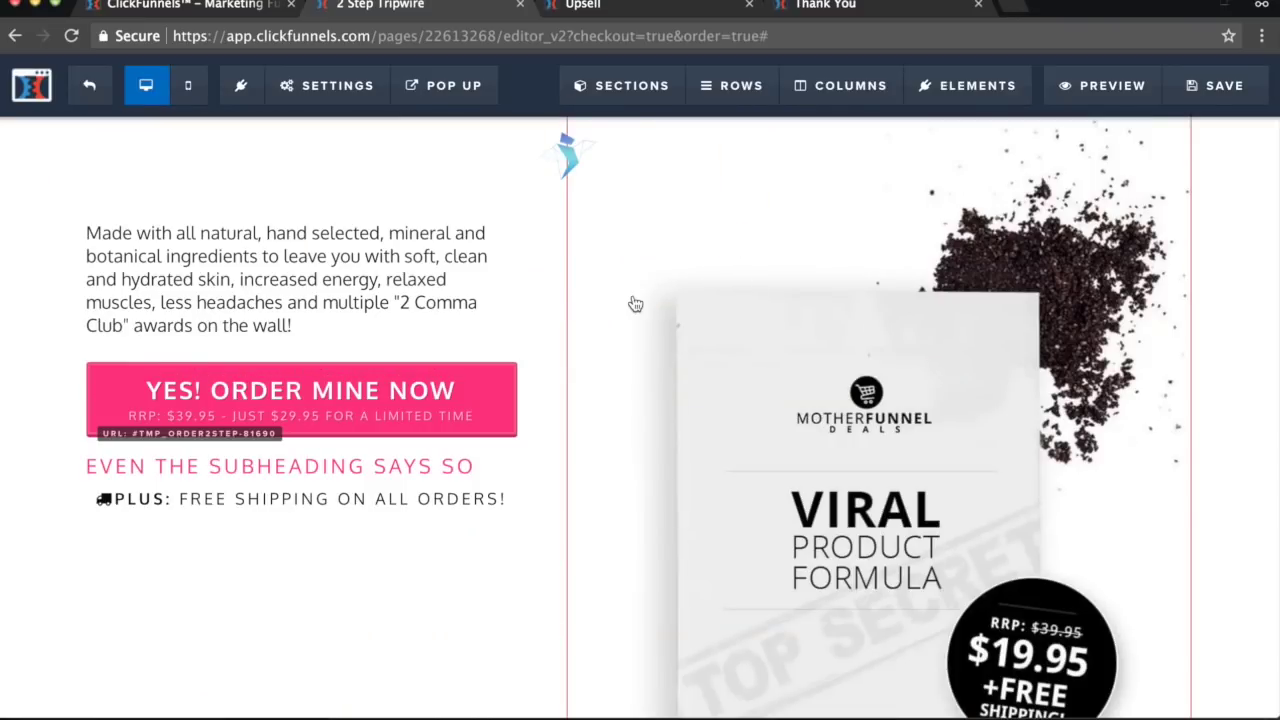
scroll(591, 319, down, 2)
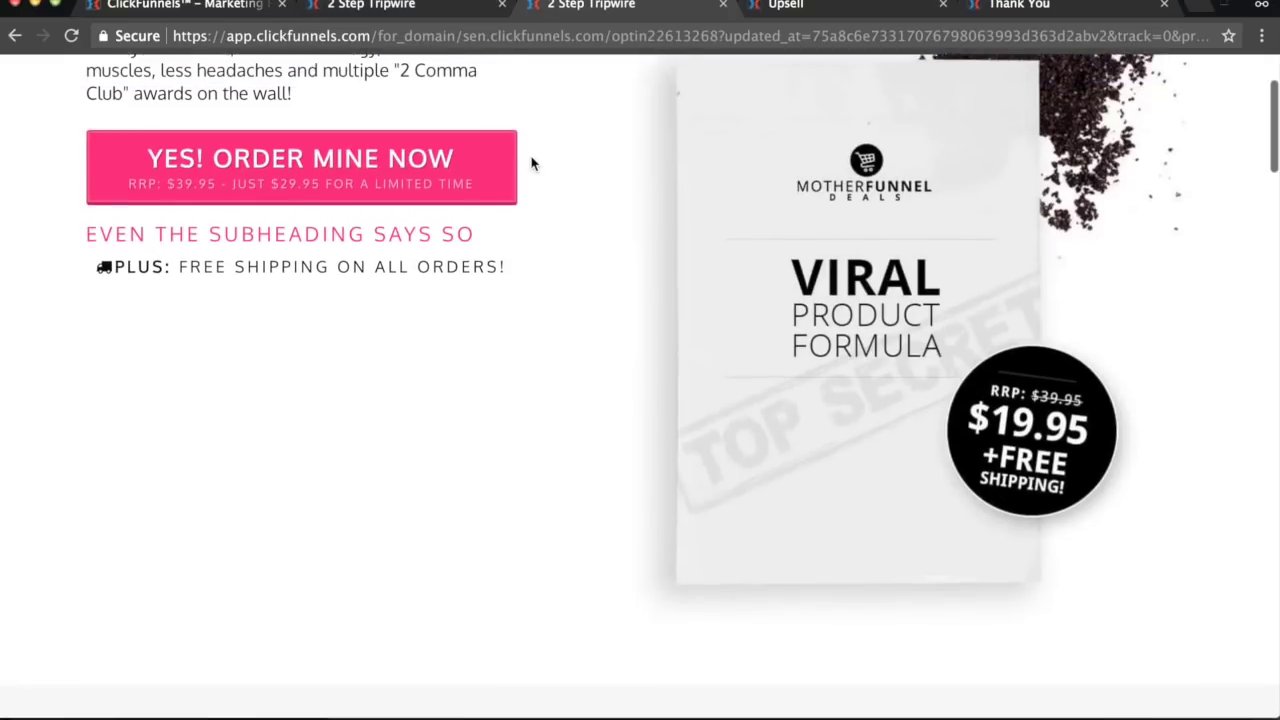
- Advance the previewed order form to the billing step and add the $37 bump offer
scroll(531, 163, down, 8)
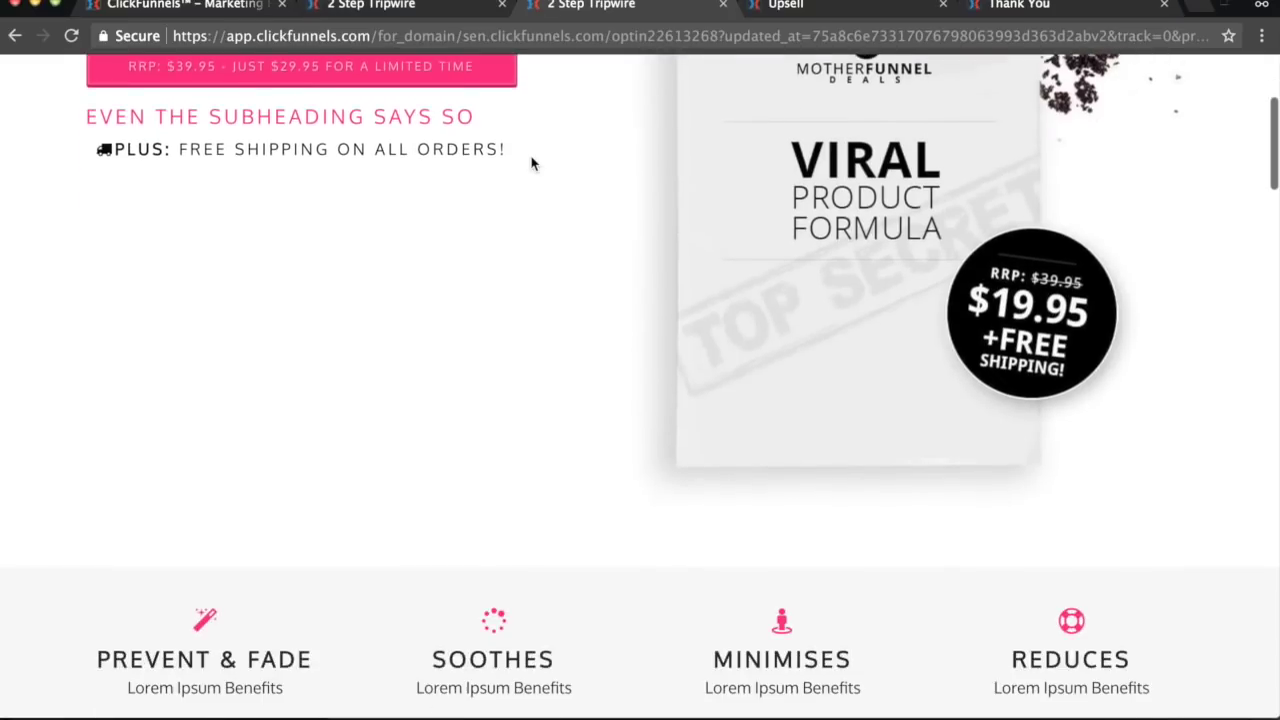
scroll(735, 321, down, 1)
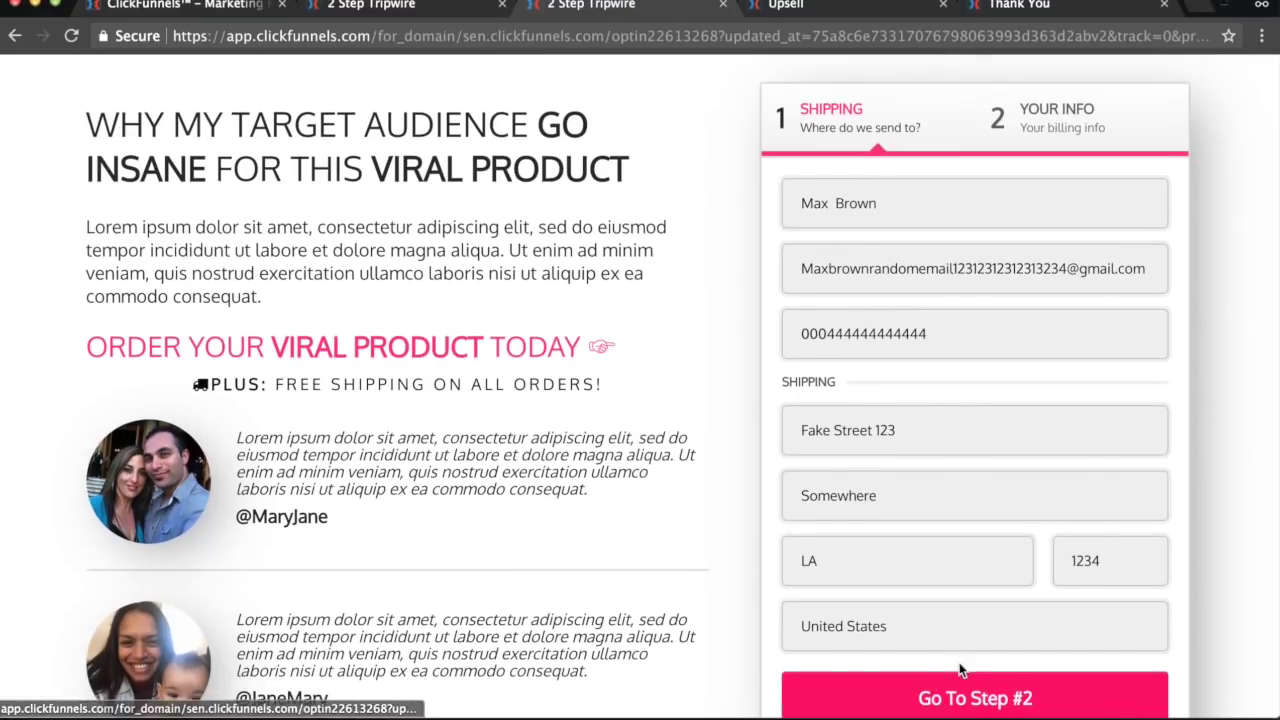
scroll(935, 685, down, 1)
click(935, 685)
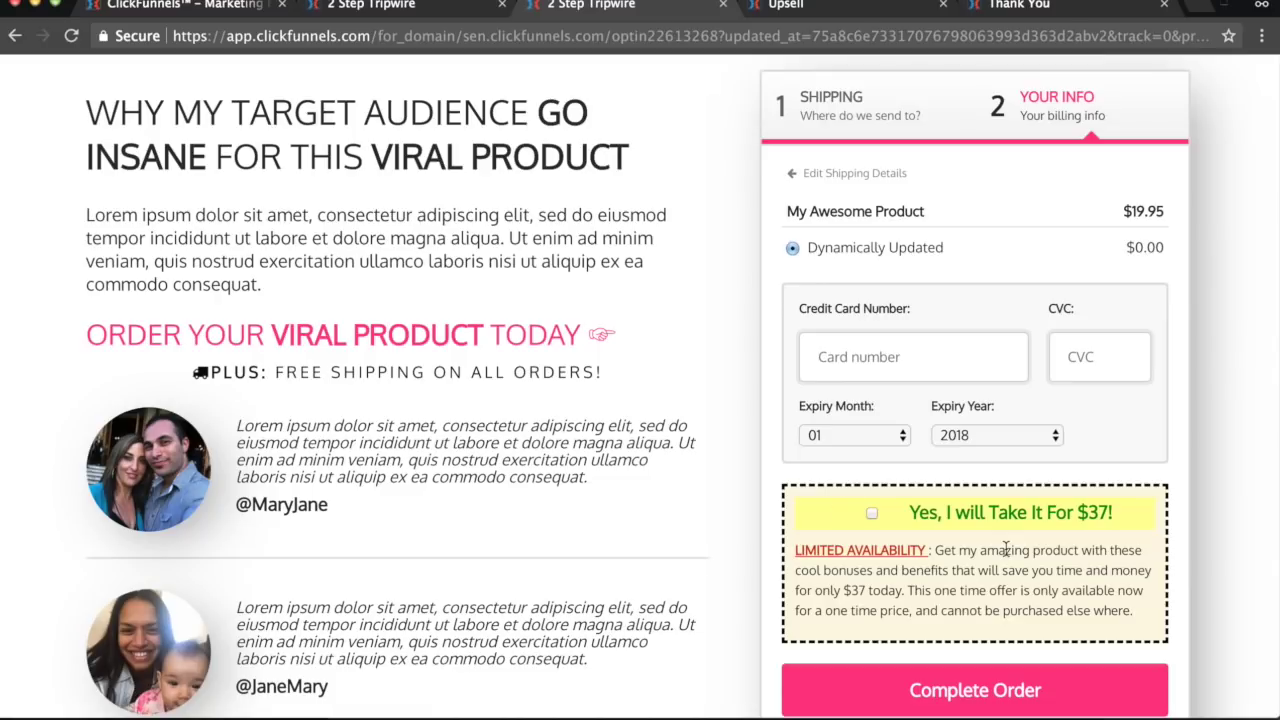
click(872, 514)
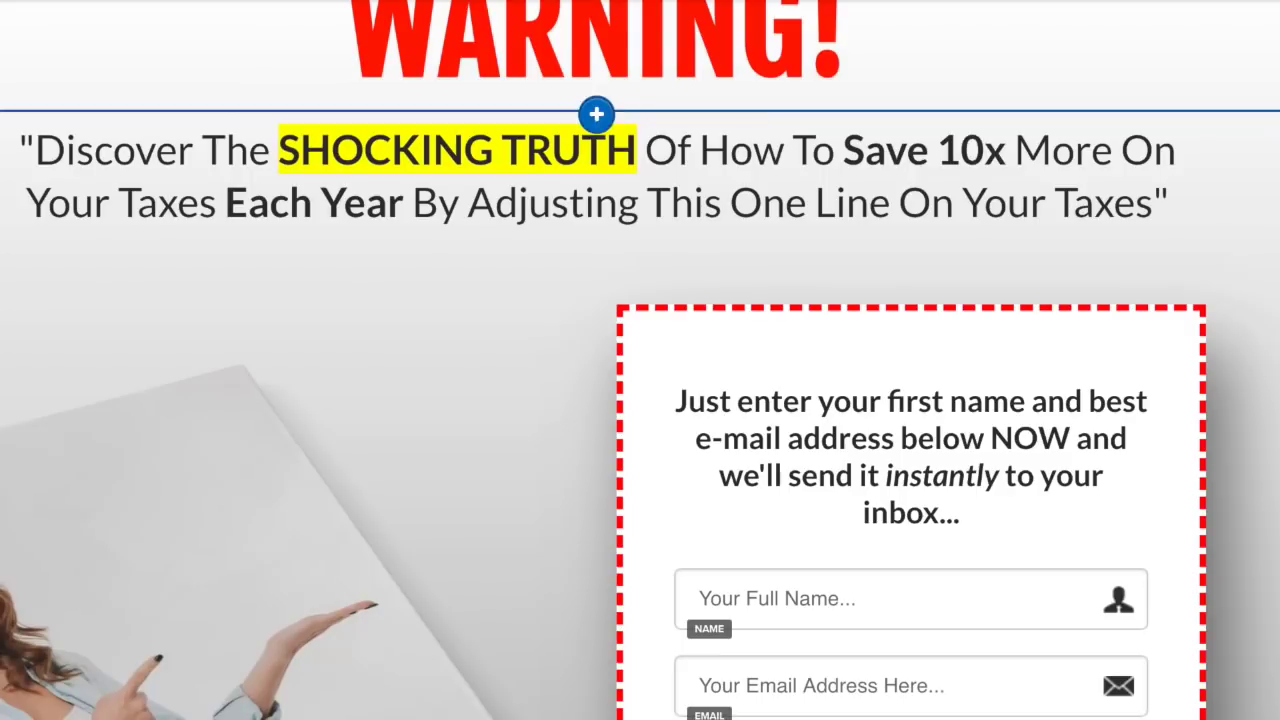
scroll(640, 360, down, 3)
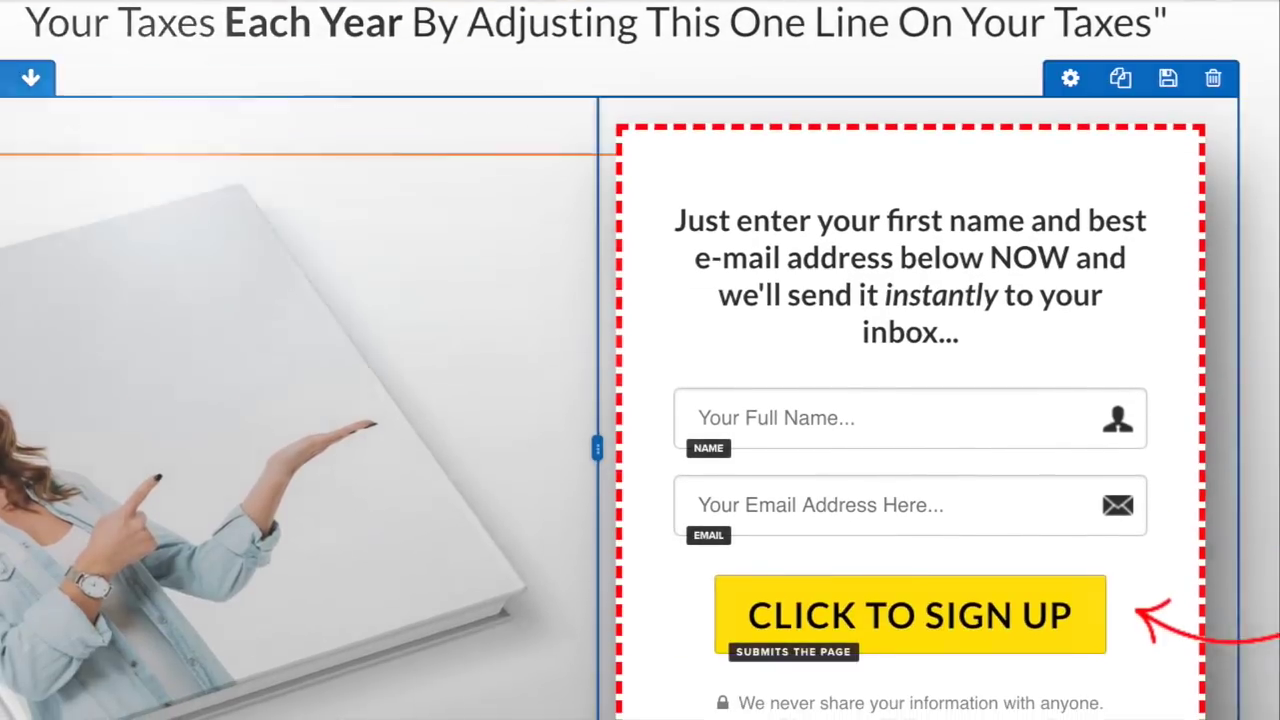